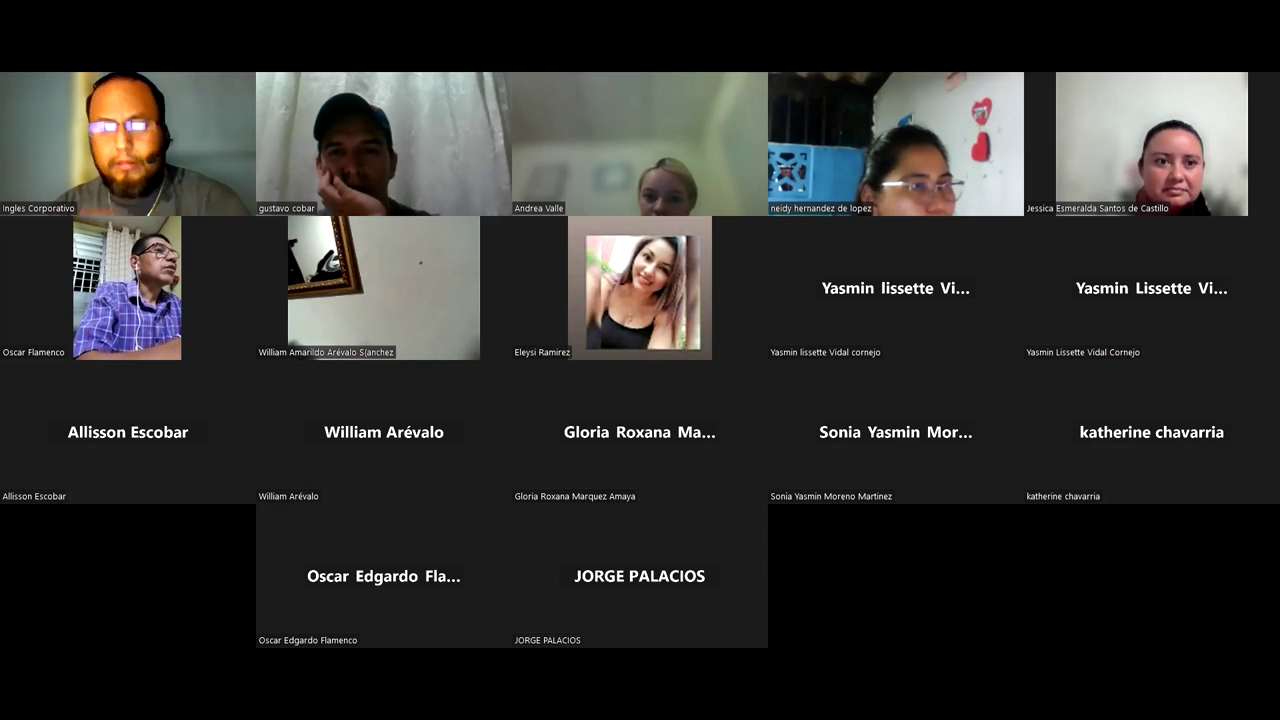
# - Insert three blank rows at rows 9 to 11, between the sales table and the Departamento table
pyautogui.scroll(-5, 329, 460)
pyautogui.scroll(2, 364, 464)
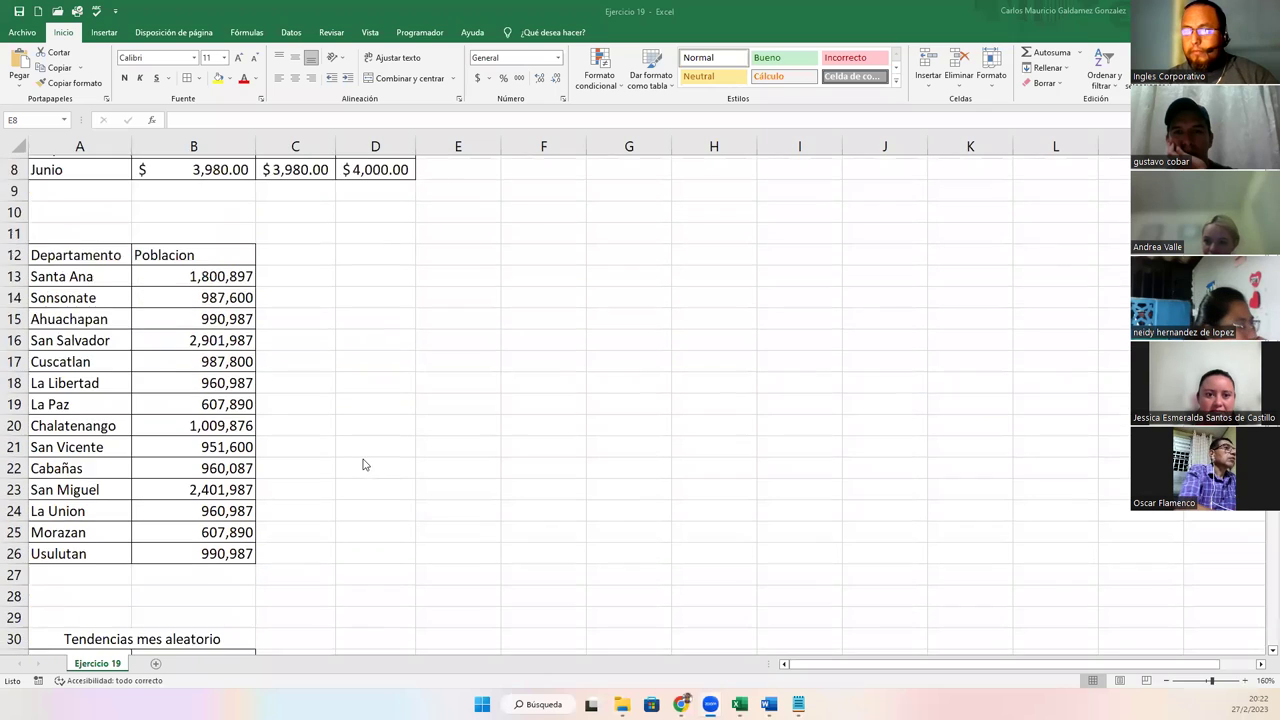
pyautogui.scroll(3, 364, 464)
pyautogui.scroll(3, 432, 439)
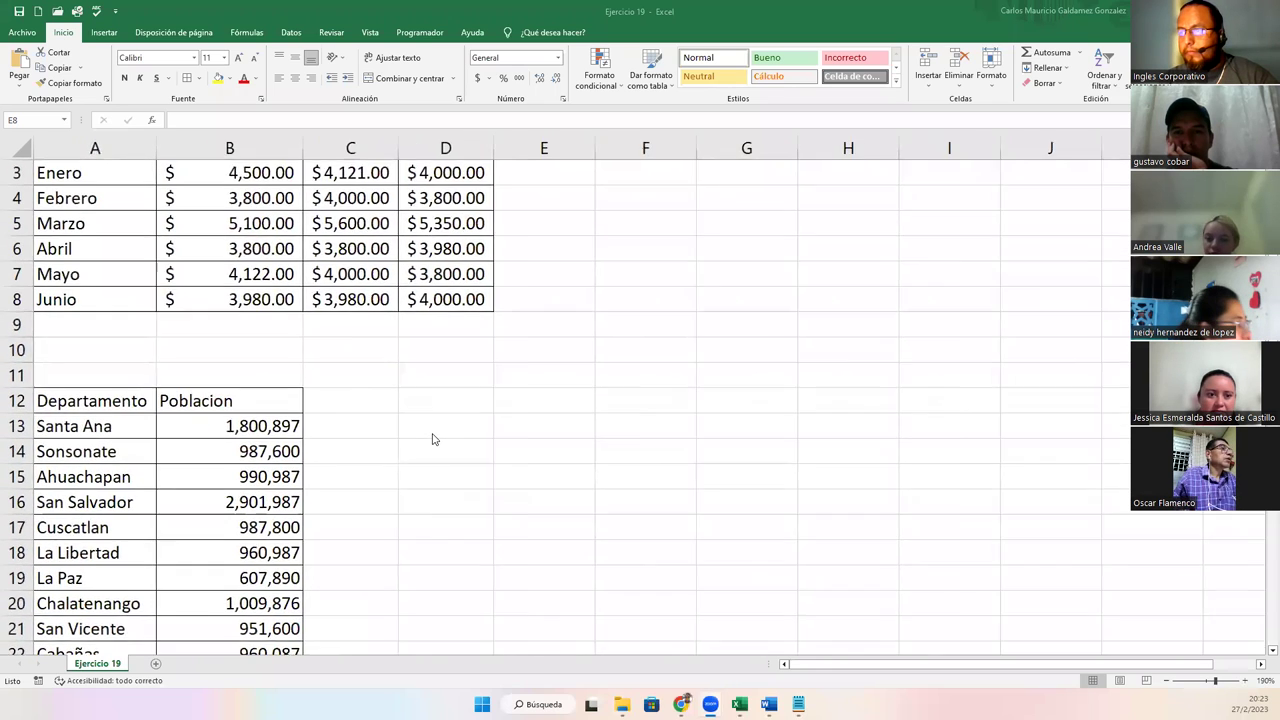
pyautogui.scroll(2, 432, 439)
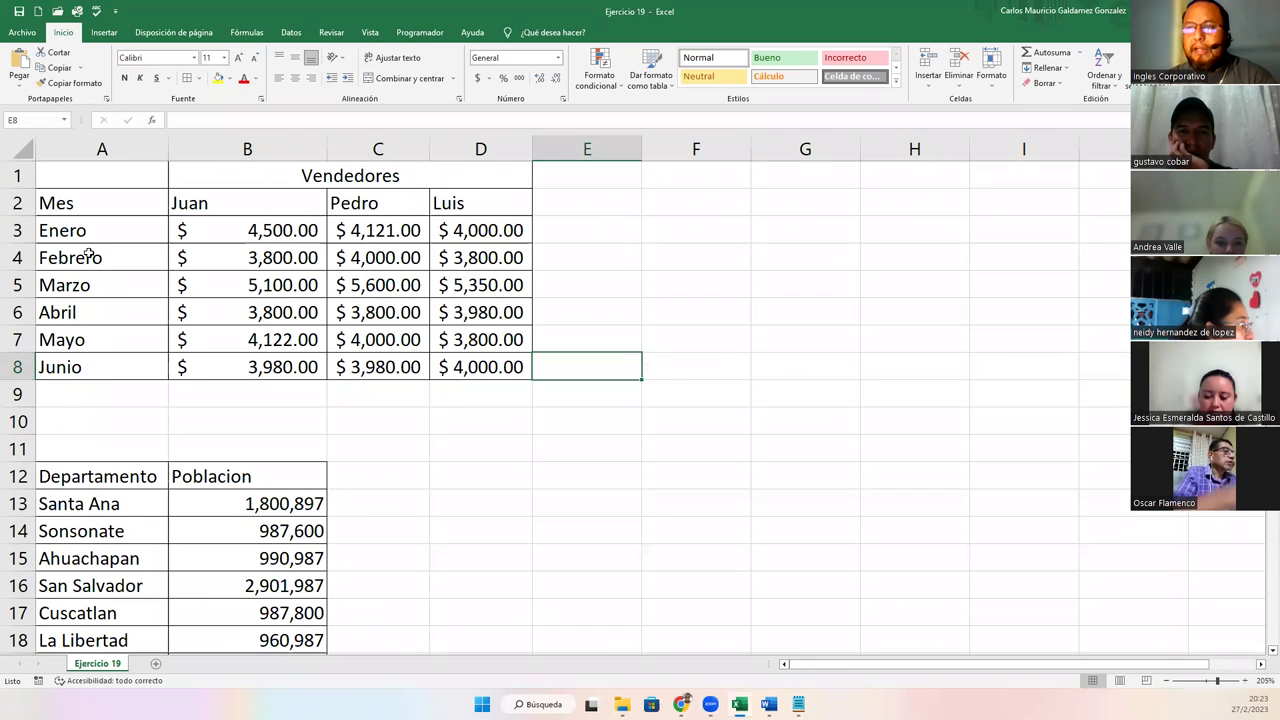
pyautogui.moveTo(14, 397); pyautogui.dragTo(16, 449)
pyautogui.rightClick(16, 450)
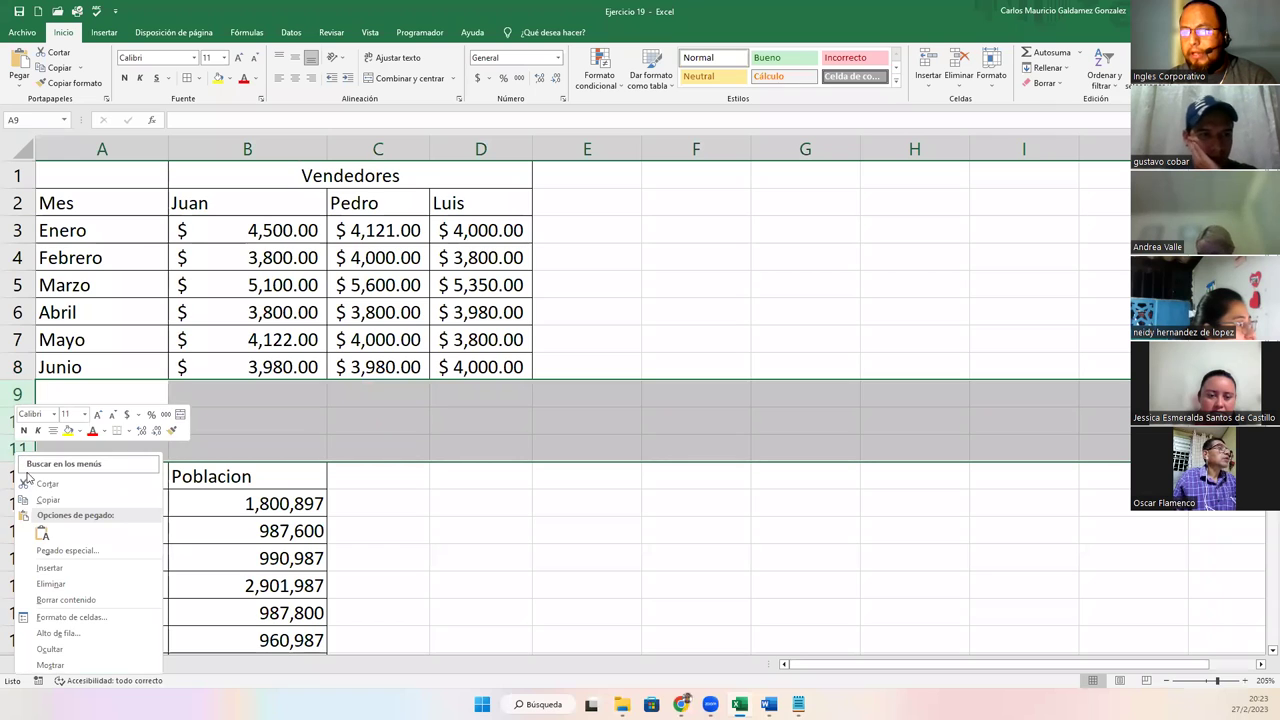
pyautogui.click(52, 568)
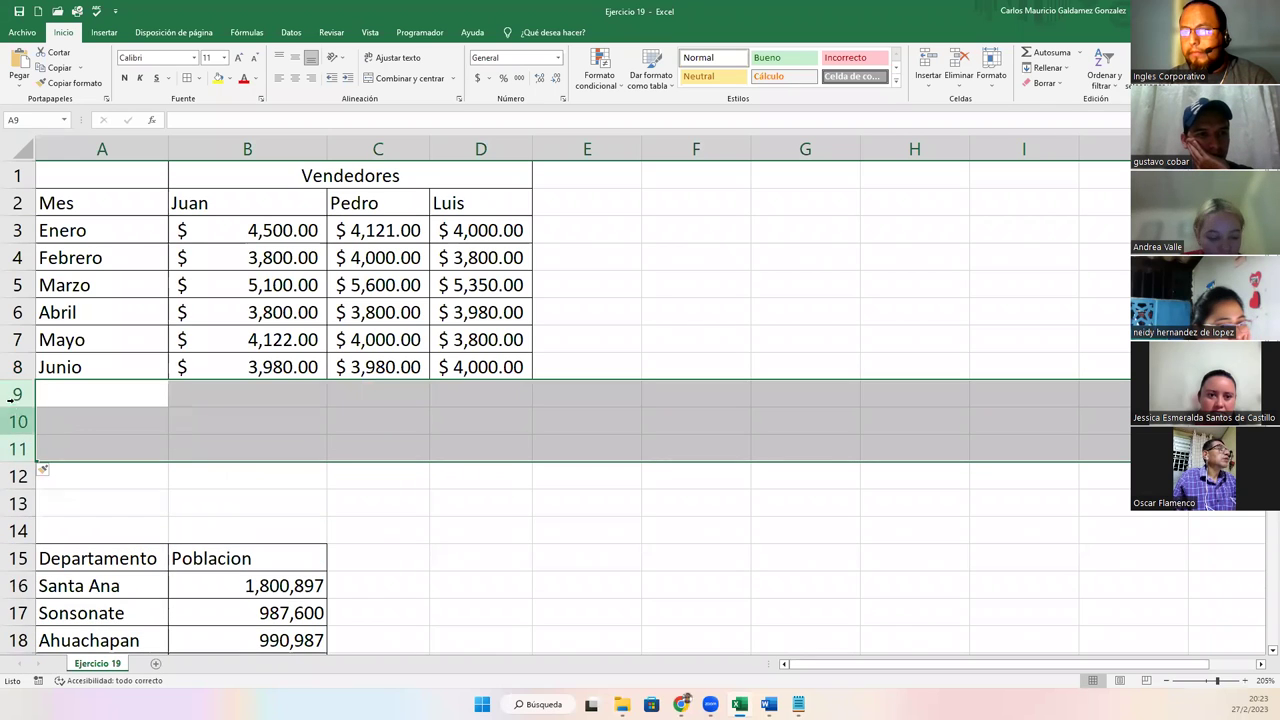
# - Insert five more blank rows starting at row 9, below the sales table
pyautogui.moveTo(14, 394); pyautogui.dragTo(16, 506)
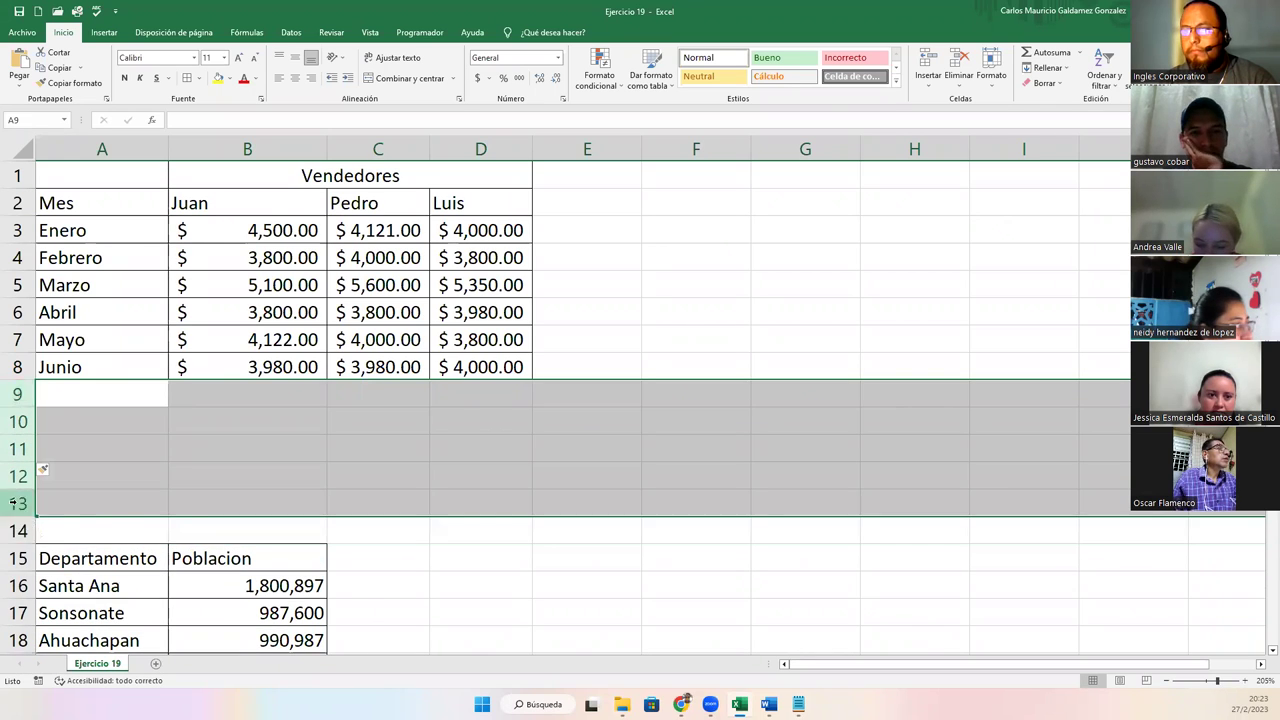
pyautogui.rightClick(16, 506)
pyautogui.click(49, 400)
pyautogui.click(126, 424)
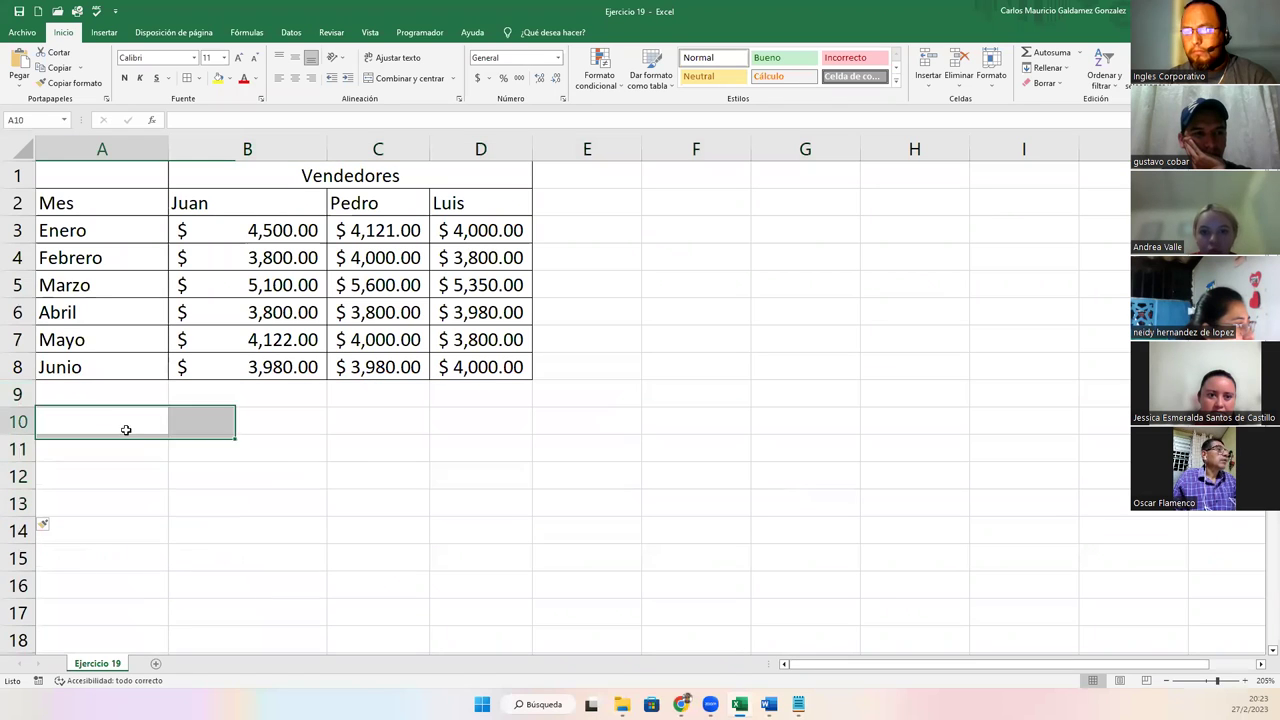
pyautogui.click(102, 517)
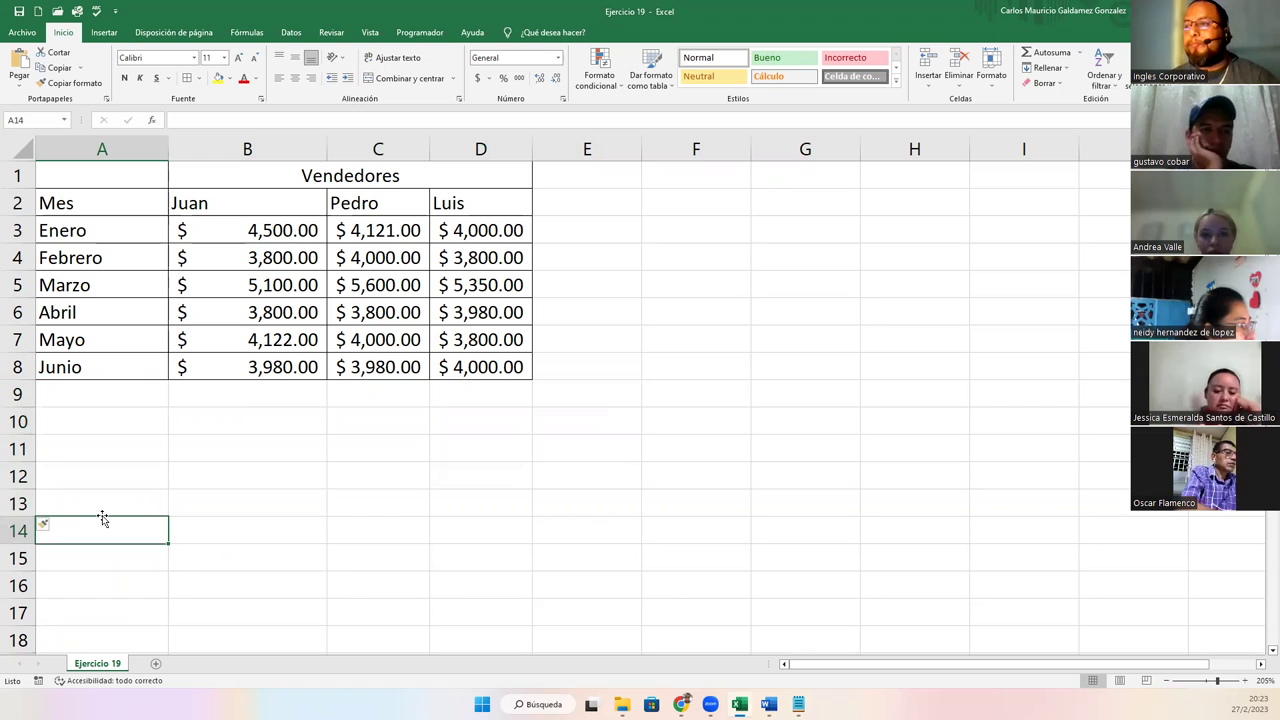
pyautogui.click(254, 465)
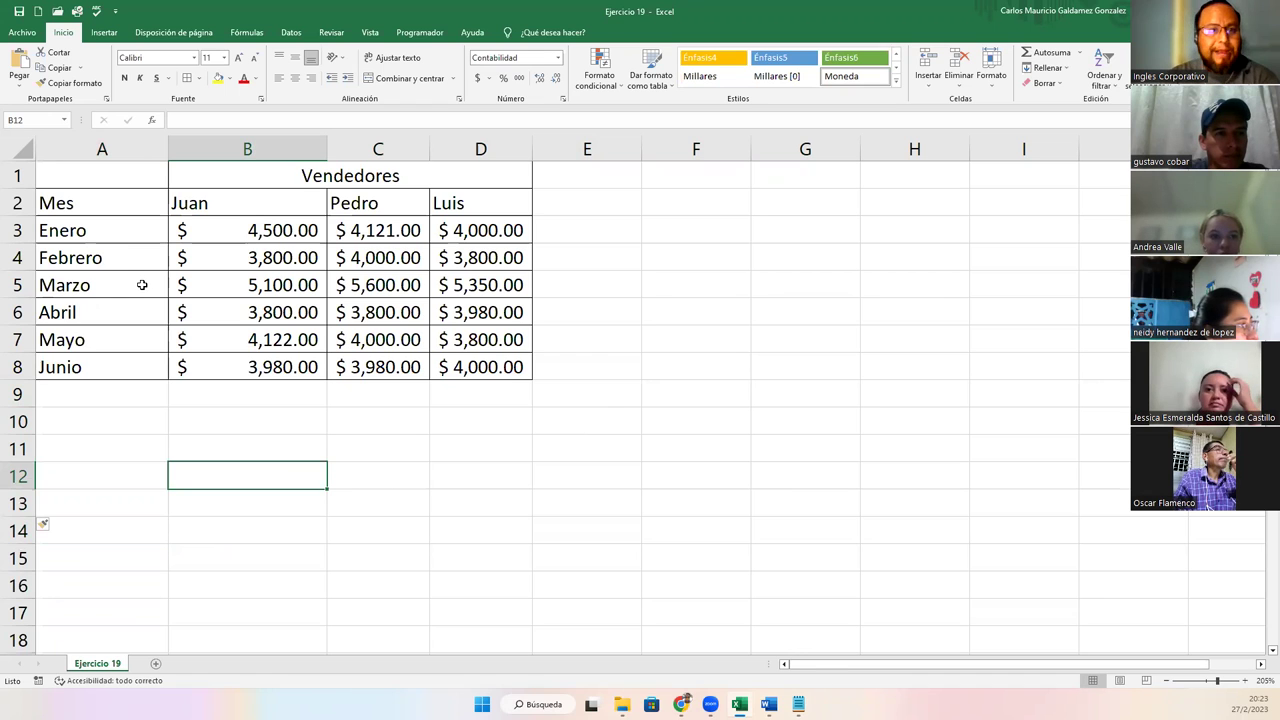
# - Select the monthly sales data in A2:D8 and look through the recommended charts for it
pyautogui.moveTo(111, 201); pyautogui.dragTo(462, 366)
pyautogui.click(220, 278)
pyautogui.moveTo(97, 203); pyautogui.dragTo(468, 370)
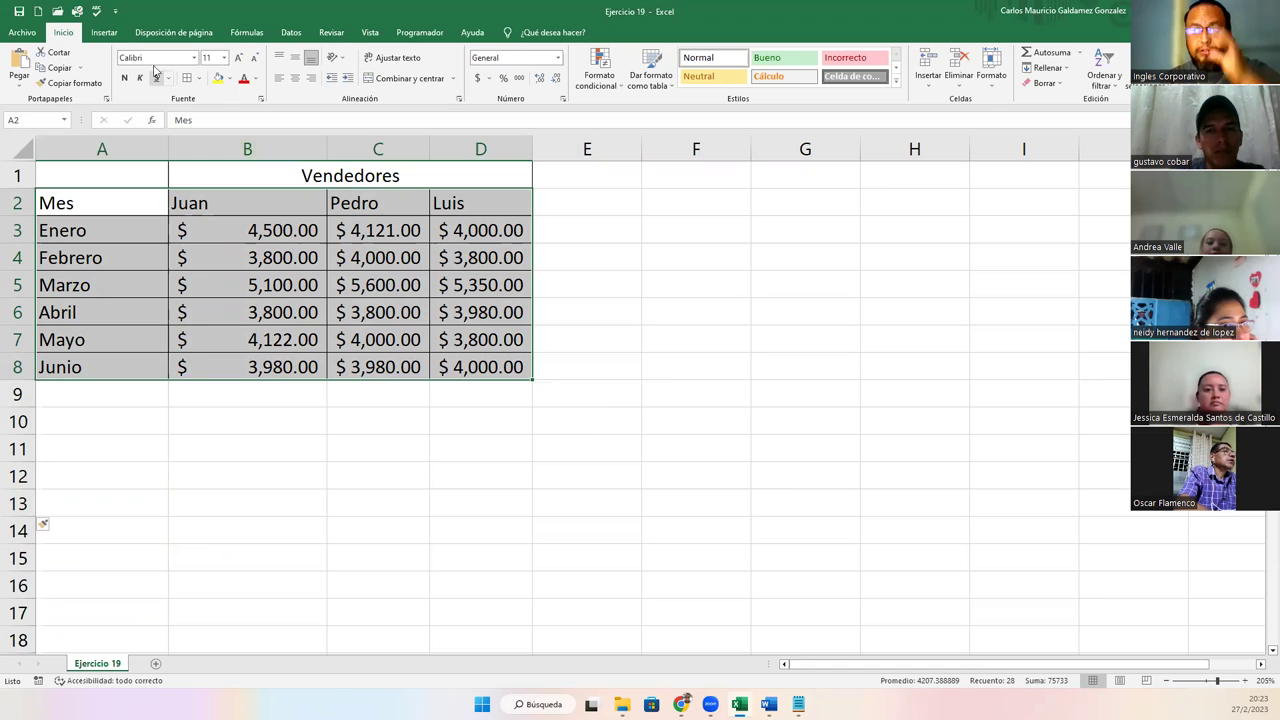
pyautogui.click(104, 34)
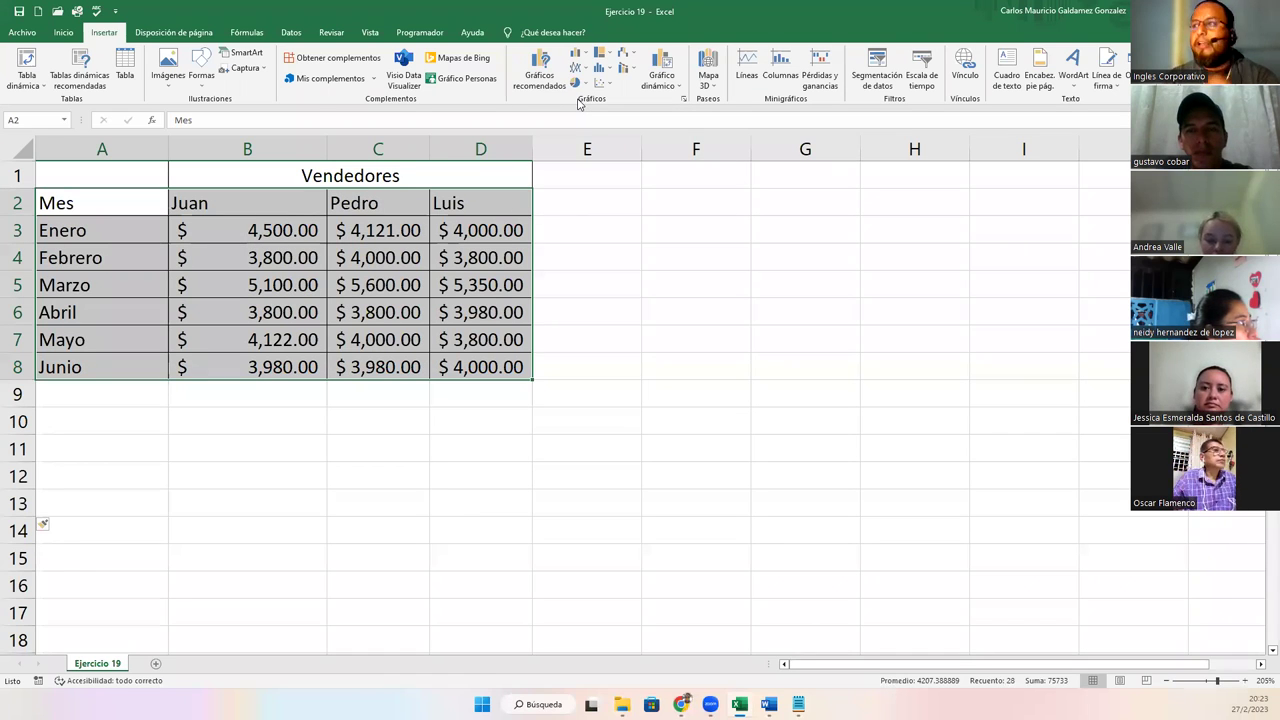
pyautogui.click(540, 68)
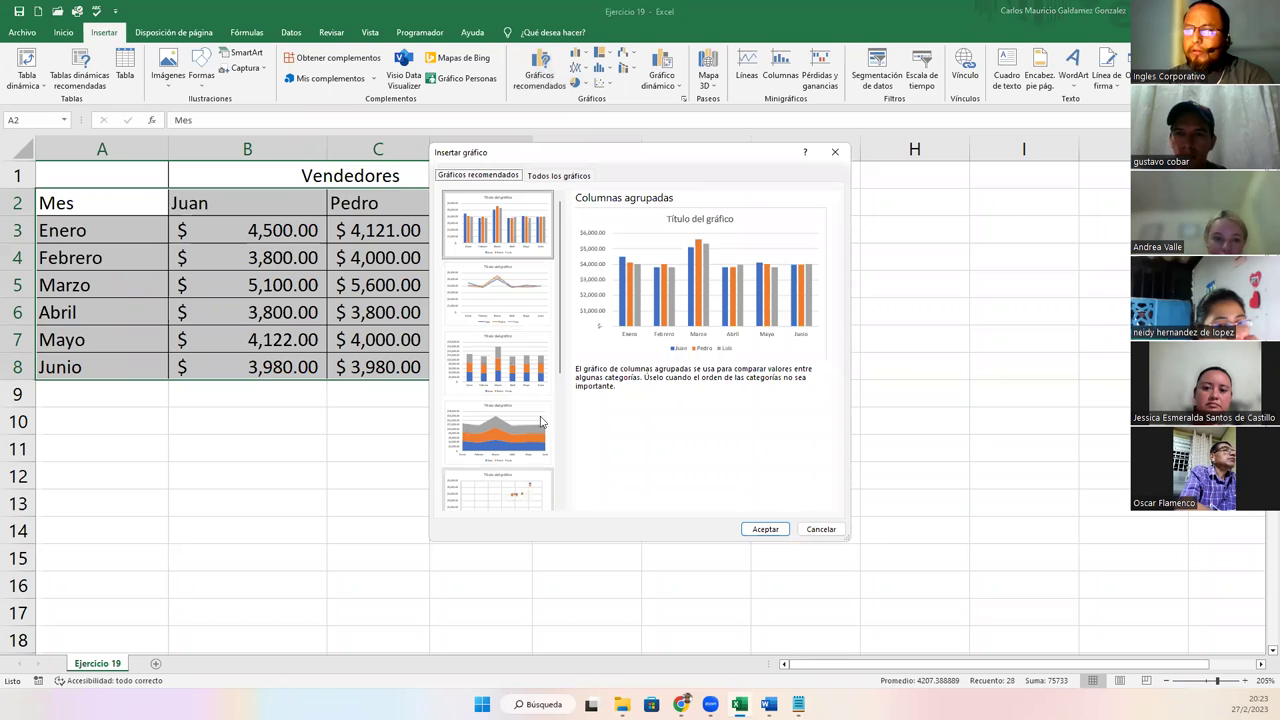
pyautogui.moveTo(566, 357); pyautogui.dragTo(572, 490)
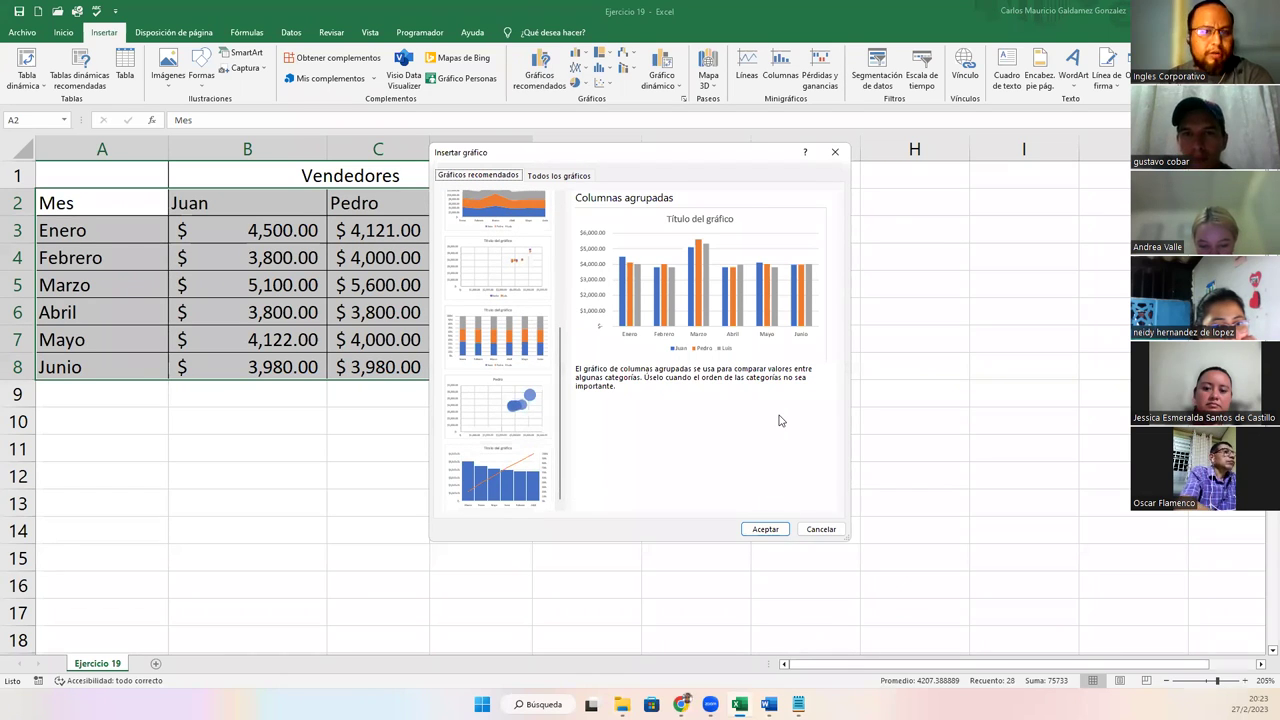
pyautogui.scroll(5, 515, 430)
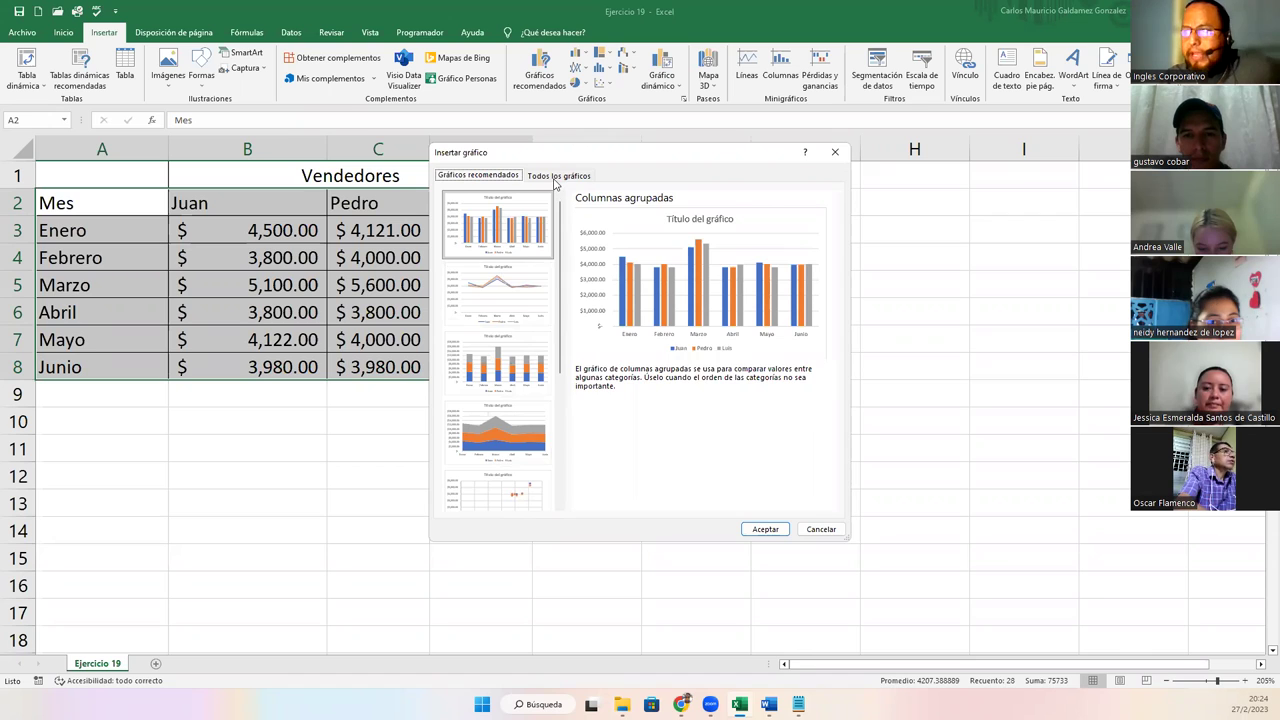
# - Compare the column chart subtypes among all chart types, from stacked columns to the 3D variants
pyautogui.click(556, 178)
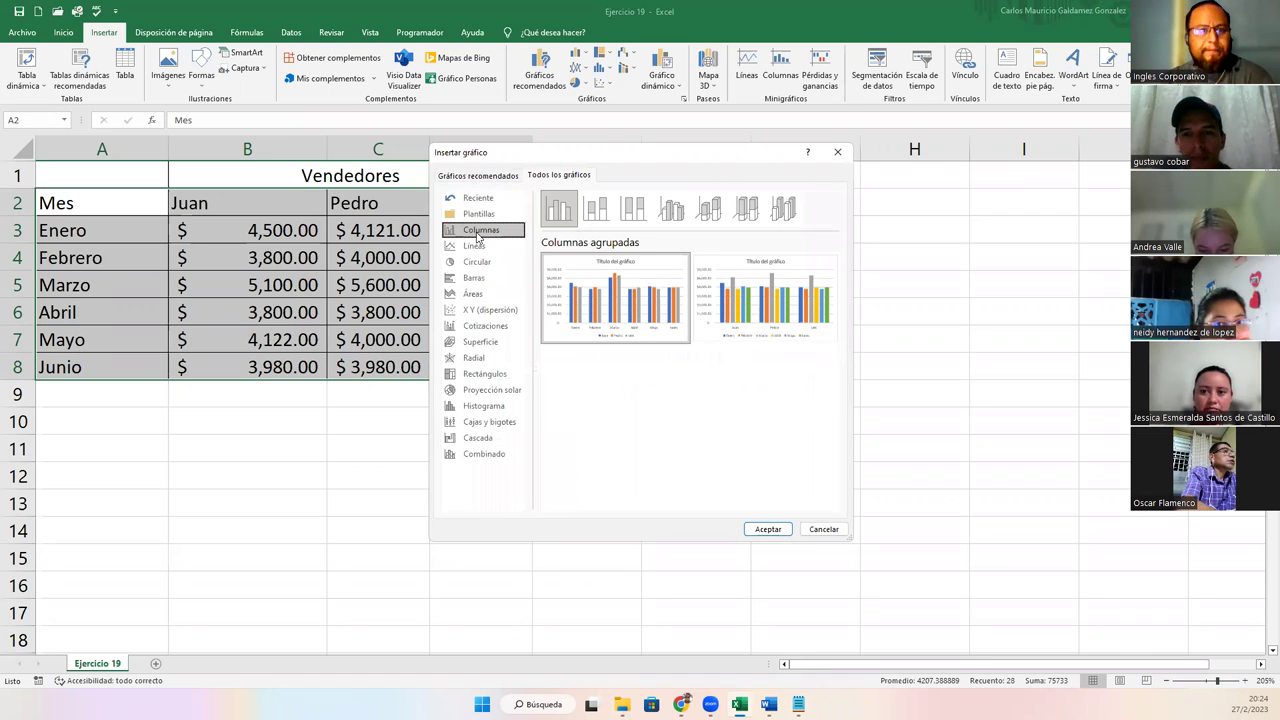
pyautogui.click(599, 218)
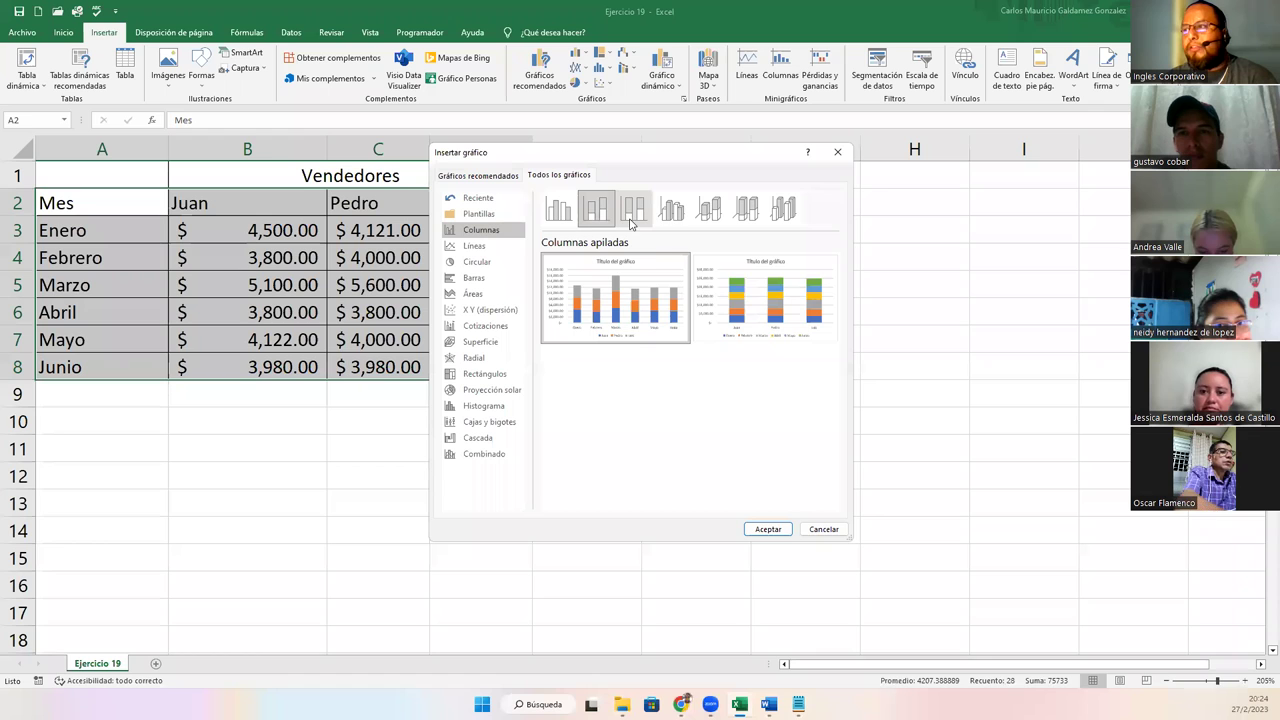
pyautogui.click(631, 219)
pyautogui.click(670, 214)
pyautogui.click(711, 216)
pyautogui.click(747, 214)
pyautogui.click(784, 220)
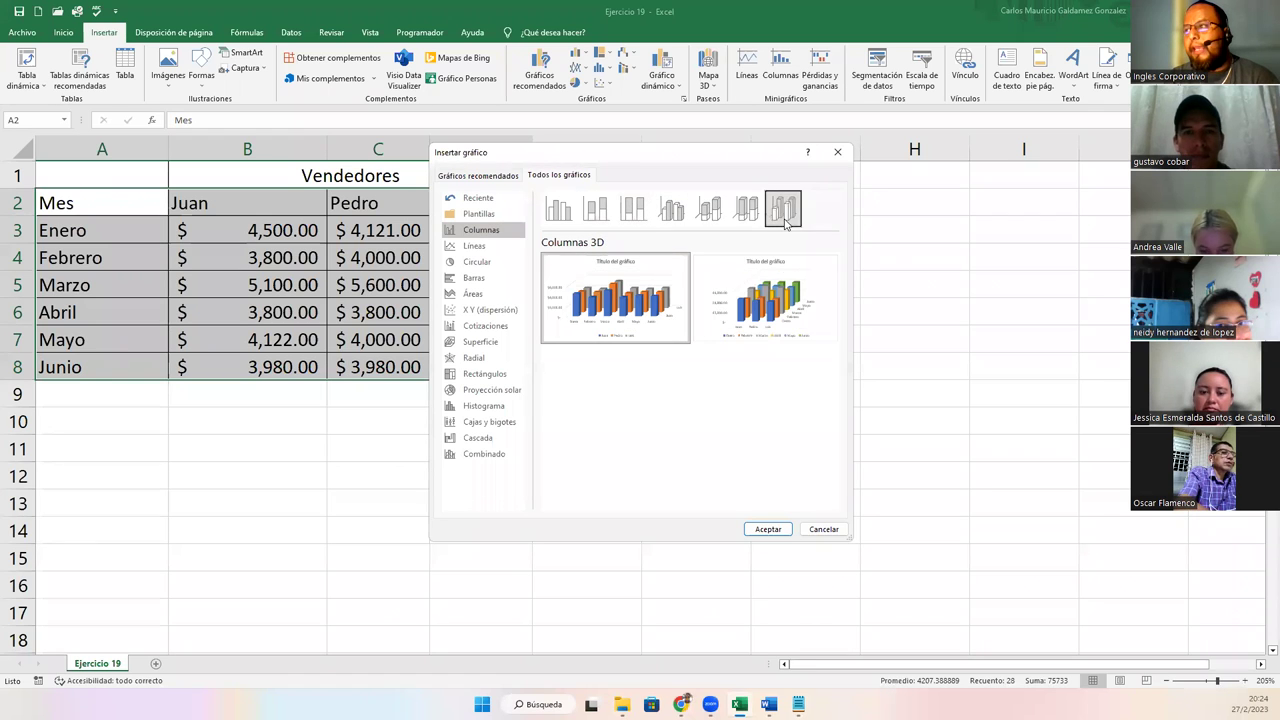
pyautogui.click(747, 214)
pyautogui.click(709, 214)
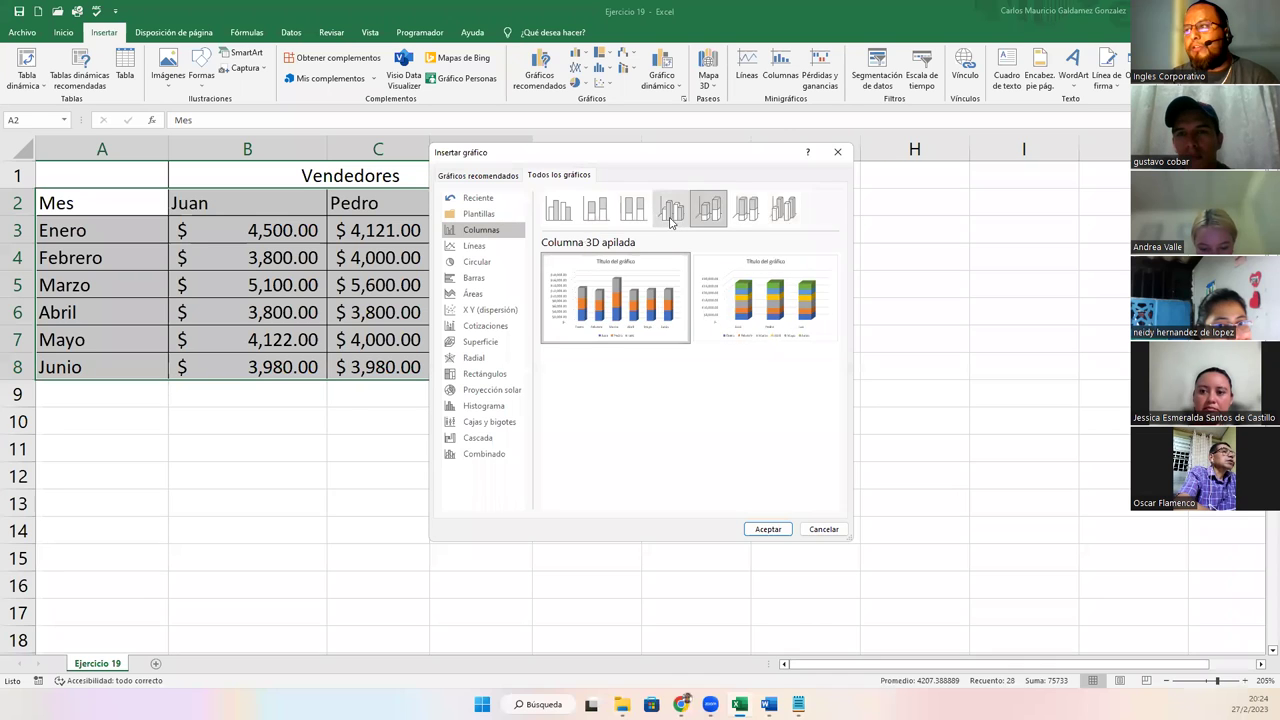
# - Insert a 3D clustered column chart with the months as categories and the sellers as series
pyautogui.click(670, 218)
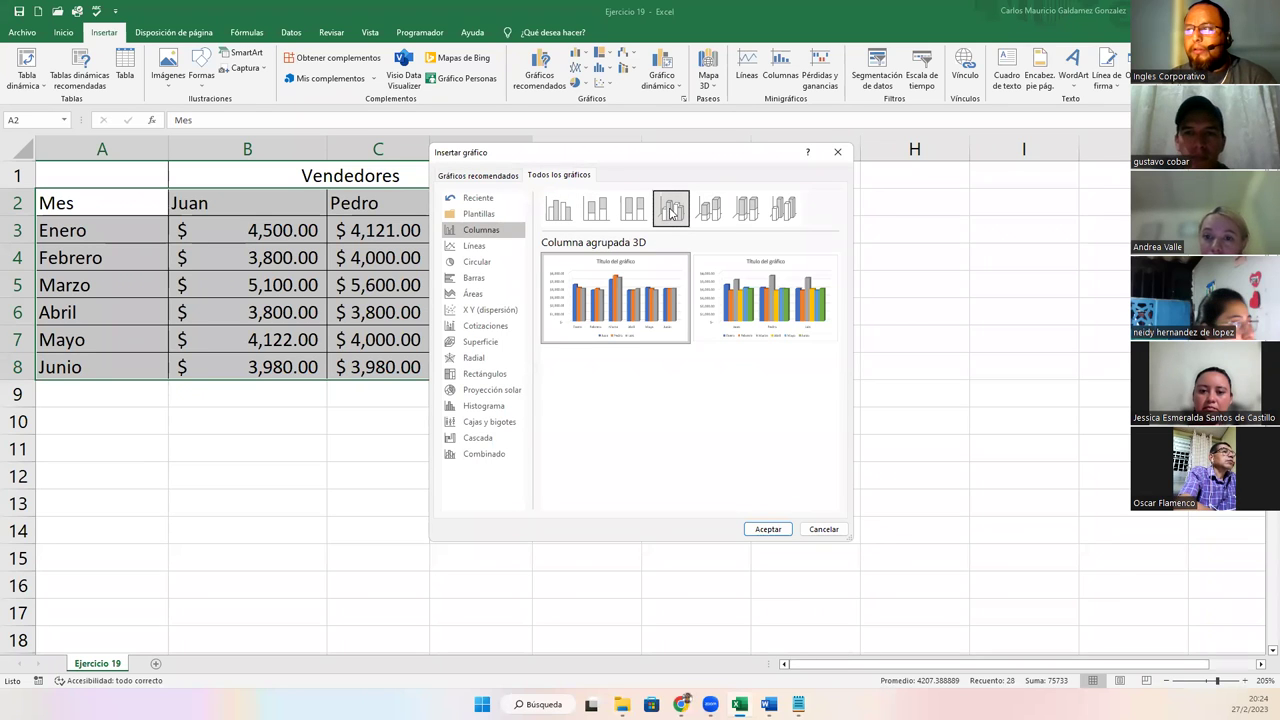
pyautogui.moveTo(634, 310)
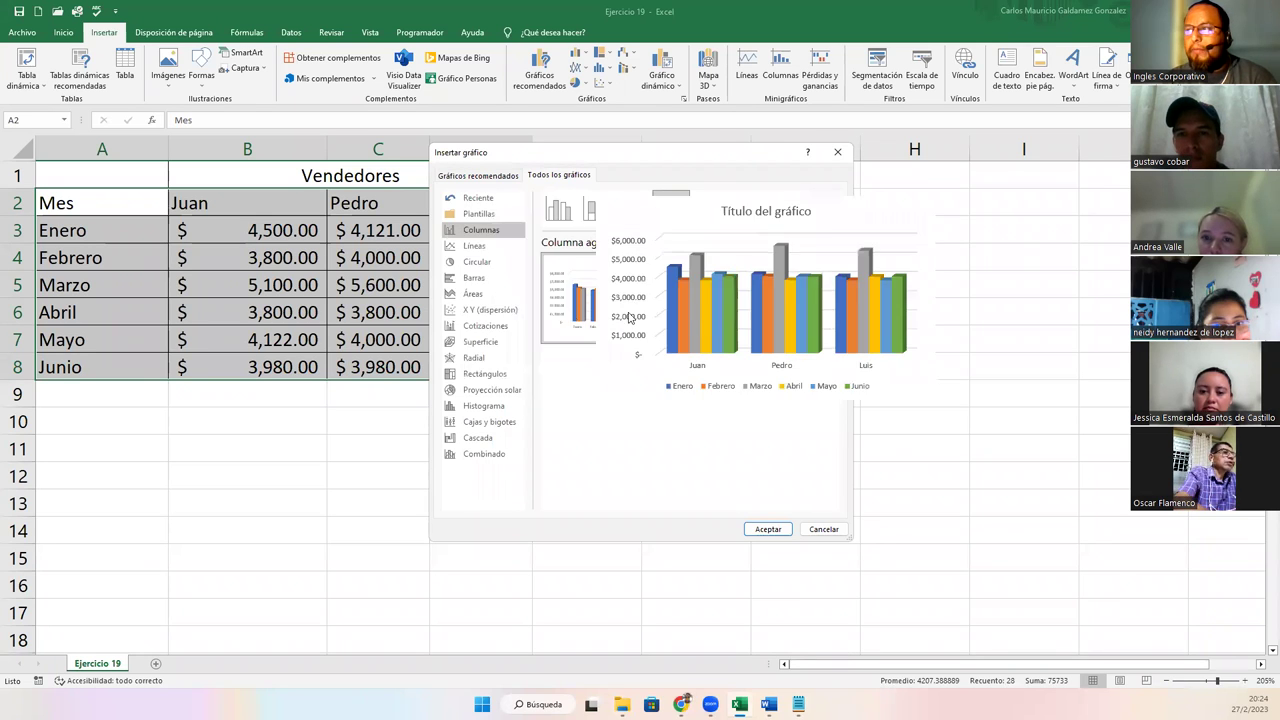
pyautogui.moveTo(672, 345)
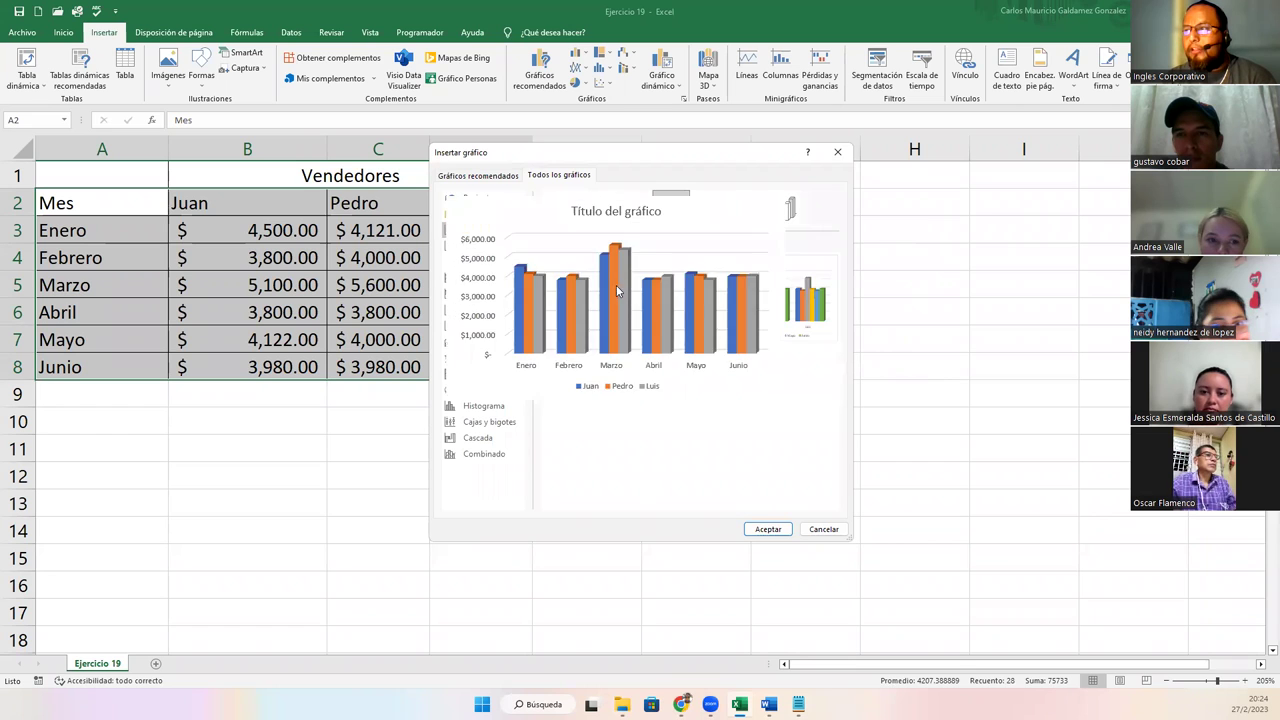
pyautogui.click(766, 528)
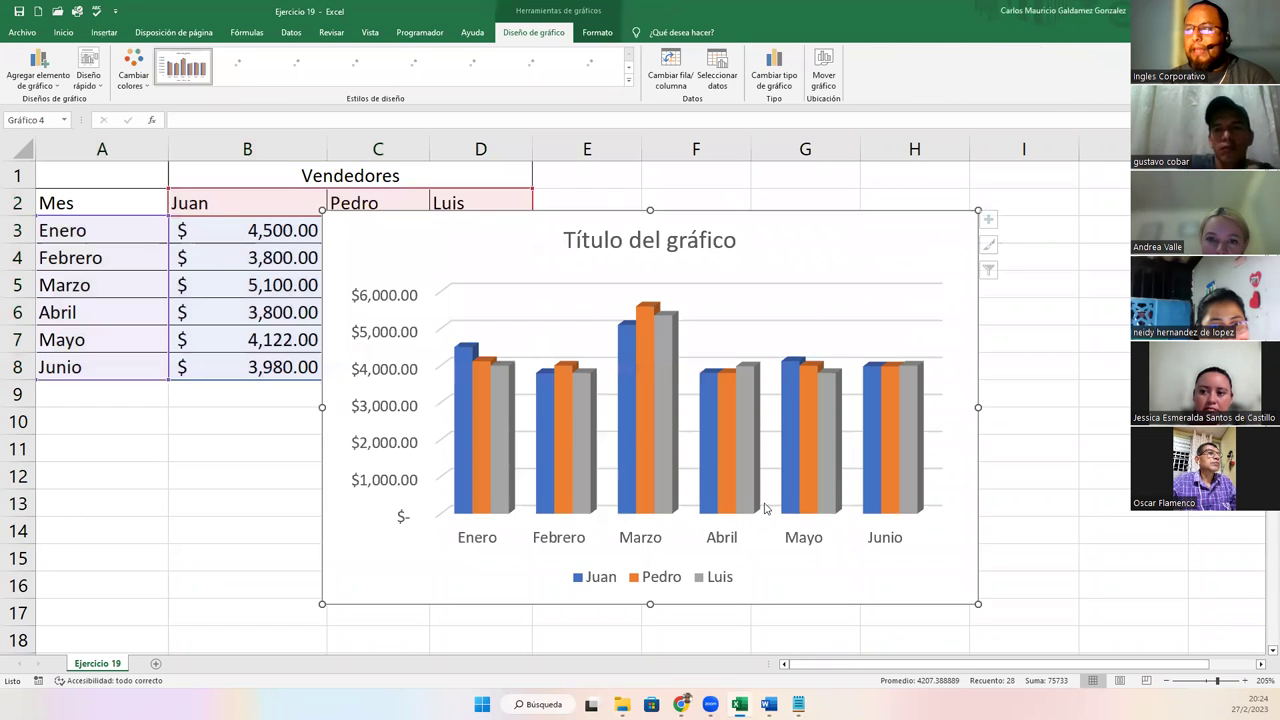
# - Move the chart to the empty columns beside the sales table and shrink it to end at row 13
pyautogui.moveTo(477, 250); pyautogui.dragTo(705, 213)
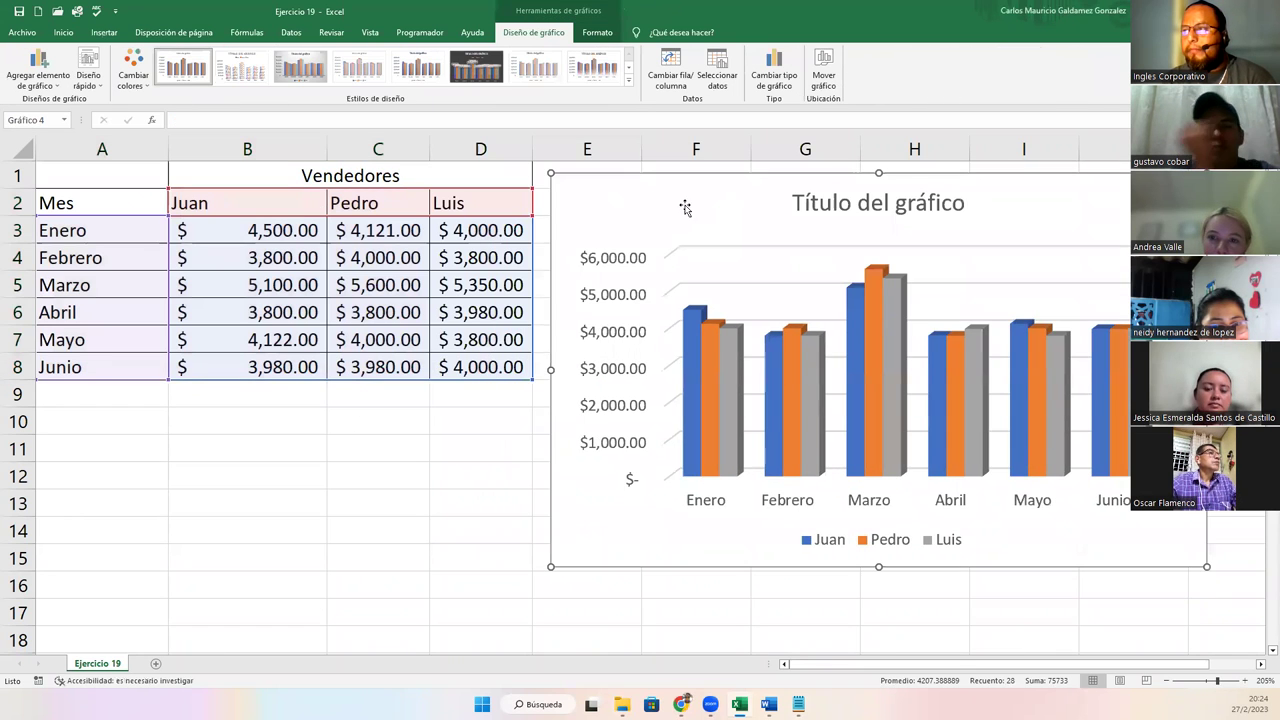
pyautogui.click(425, 515)
pyautogui.moveTo(620, 191)
pyautogui.mouseDown()
pyautogui.moveTo(632, 240)
pyautogui.moveTo(604, 177)
pyautogui.mouseUp()
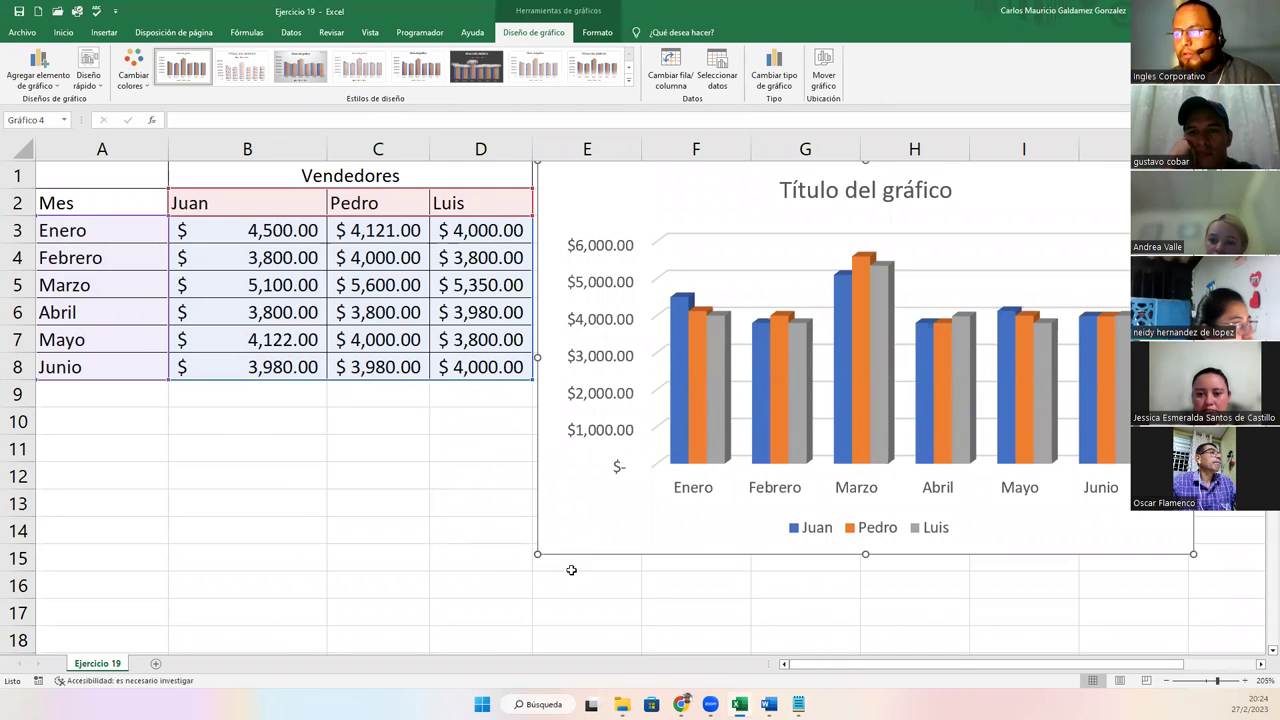
pyautogui.moveTo(537, 551); pyautogui.dragTo(557, 515)
pyautogui.click(378, 503)
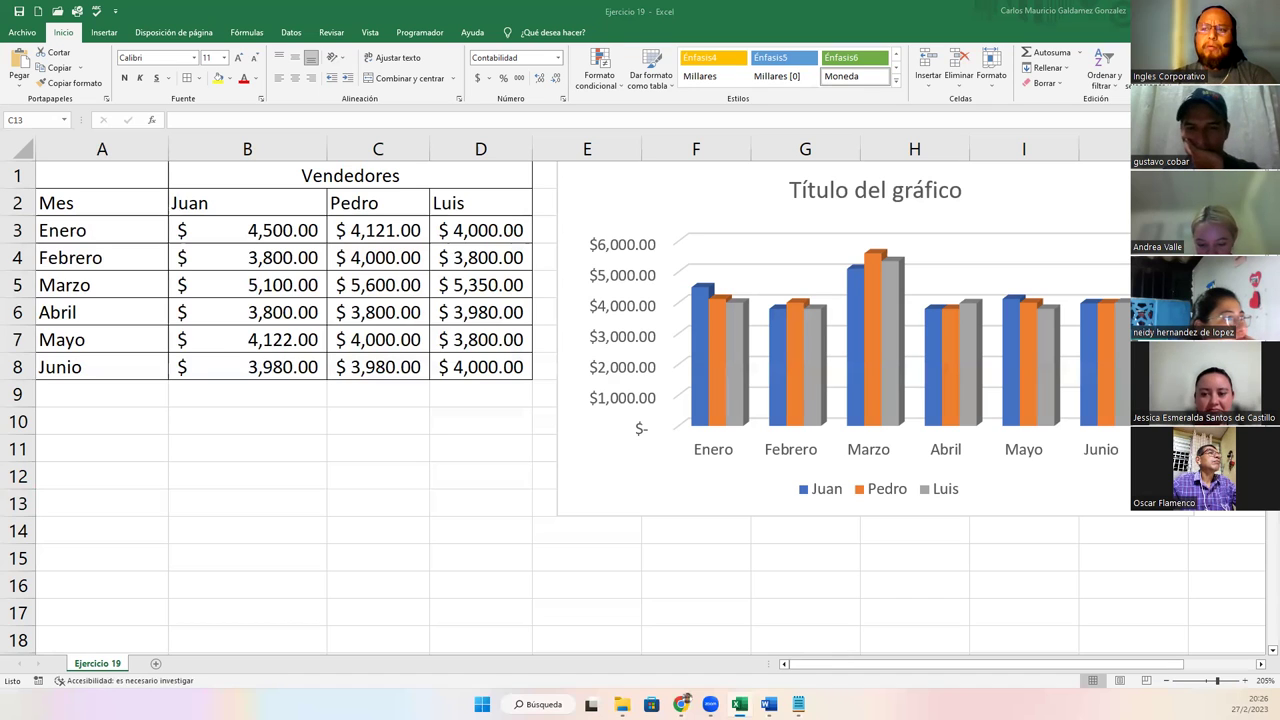
# - Set the April sales value in cell C6 to 4000 and check the matching chart column
pyautogui.hotkey('alt', 'Tab')
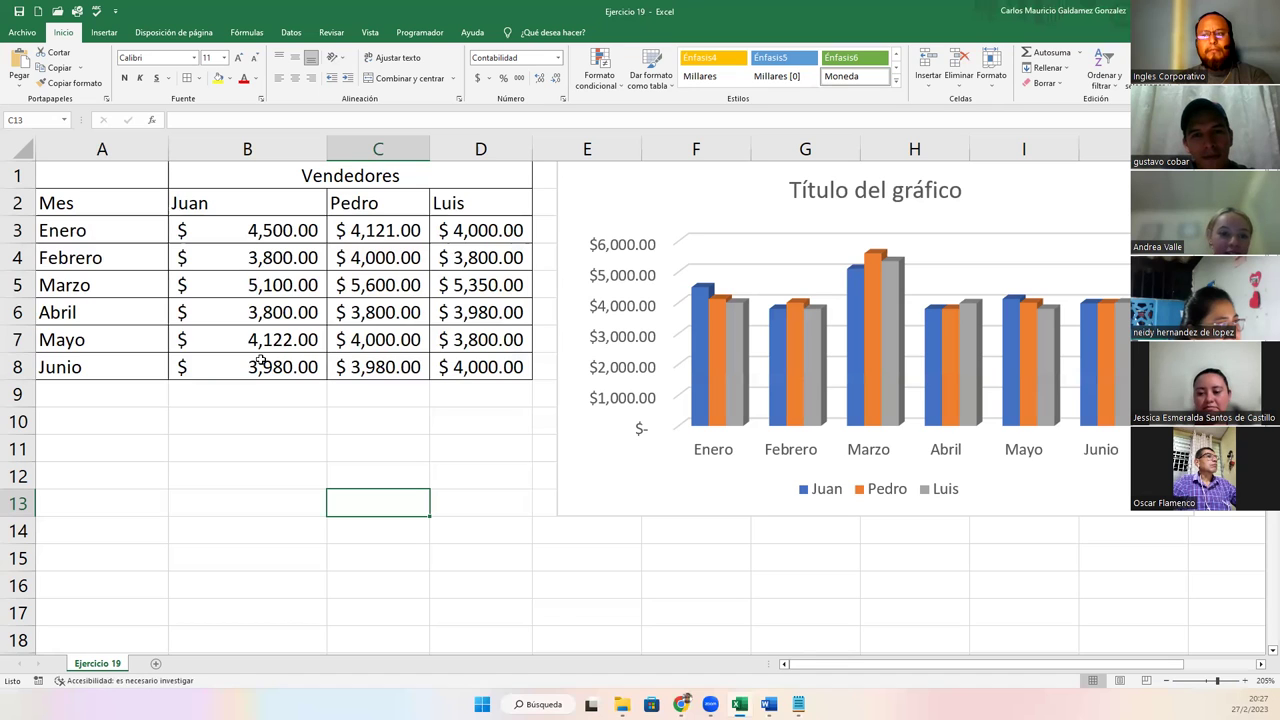
pyautogui.moveTo(103, 197); pyautogui.dragTo(470, 367)
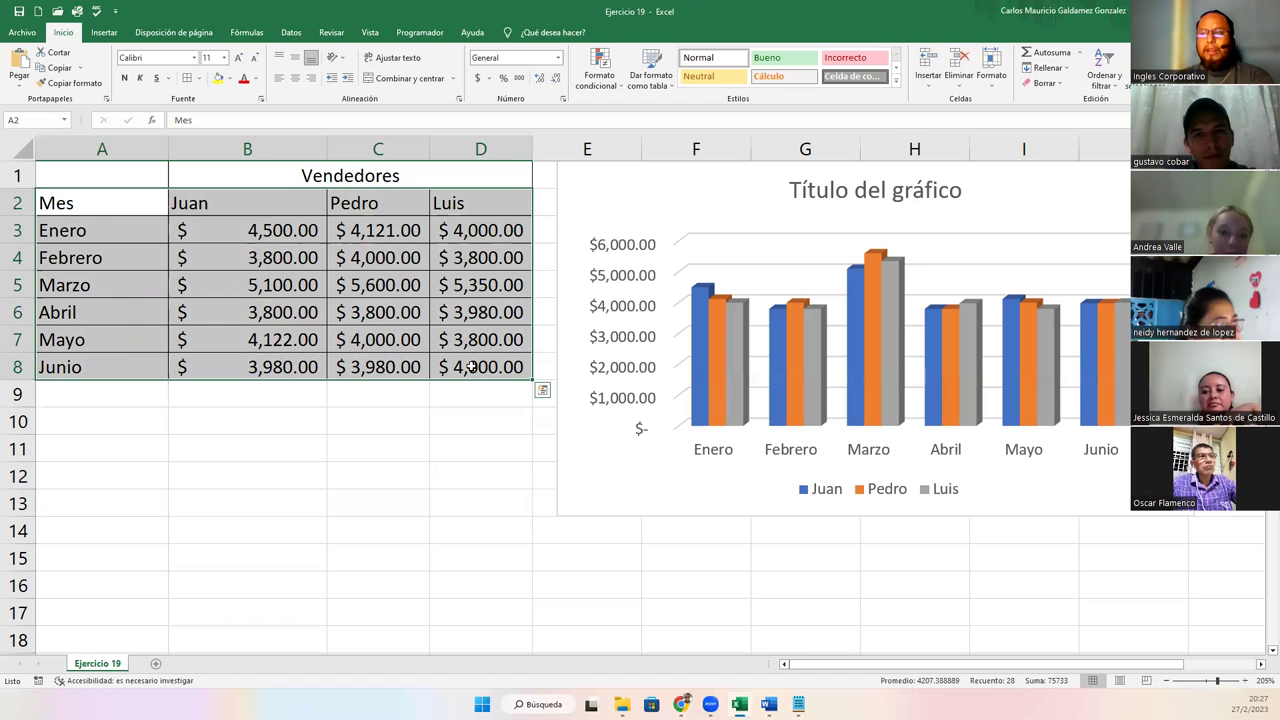
pyautogui.click(381, 318)
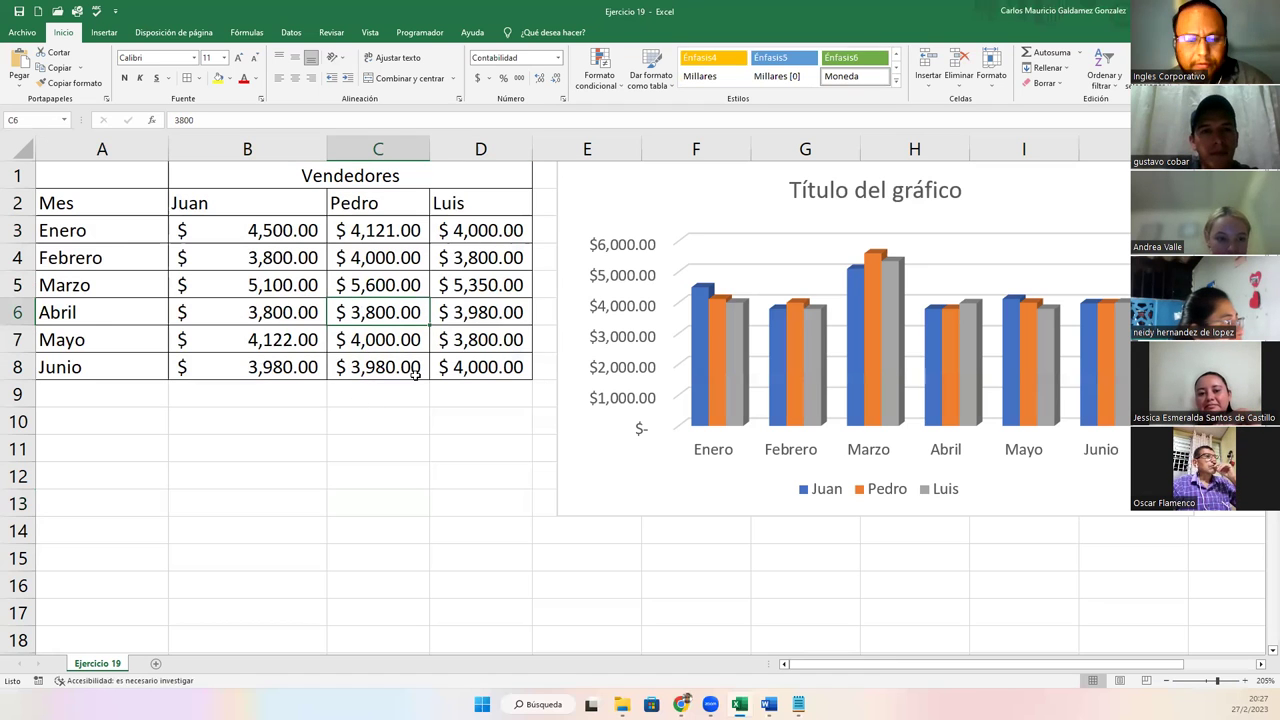
pyautogui.write('4000')
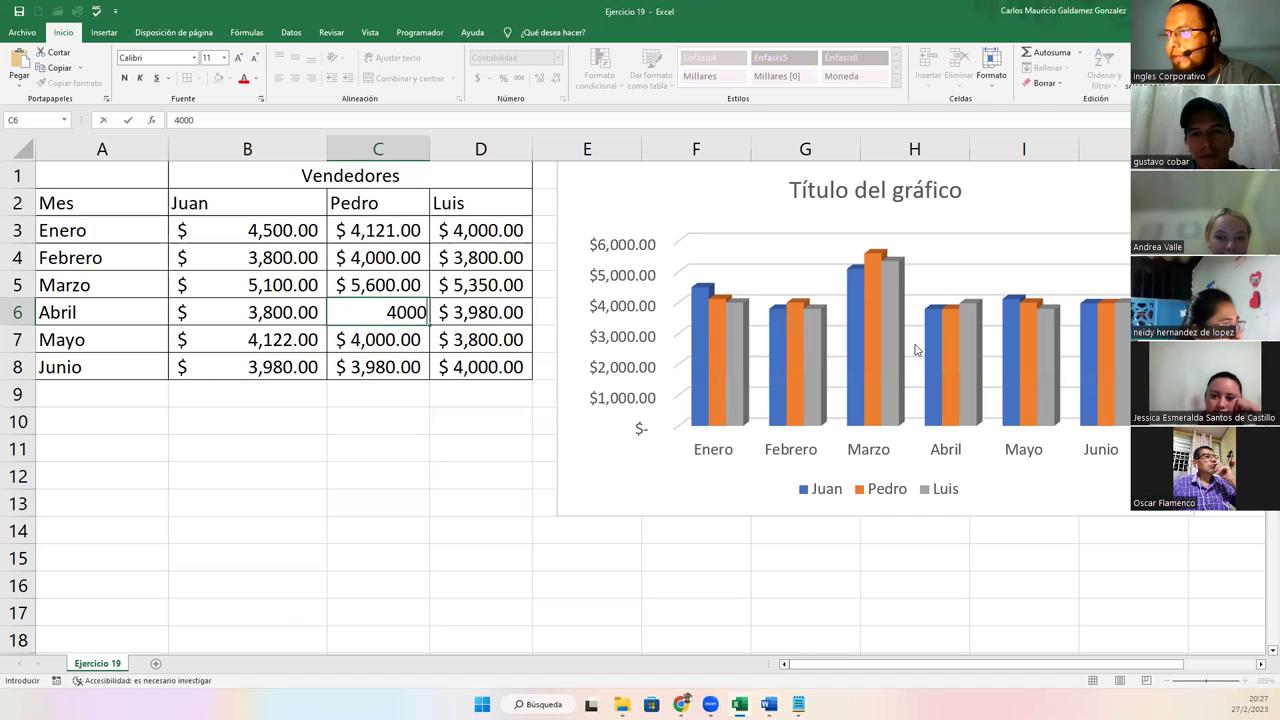
pyautogui.press('Return')
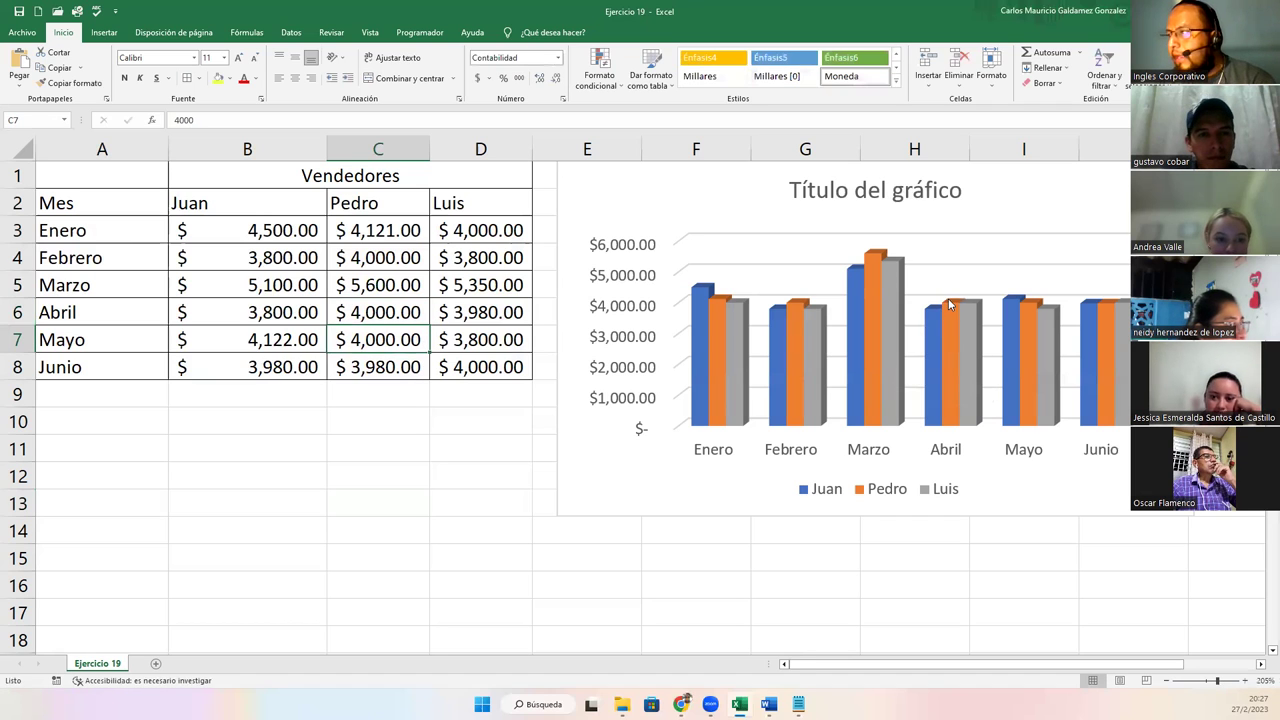
pyautogui.moveTo(950, 324)
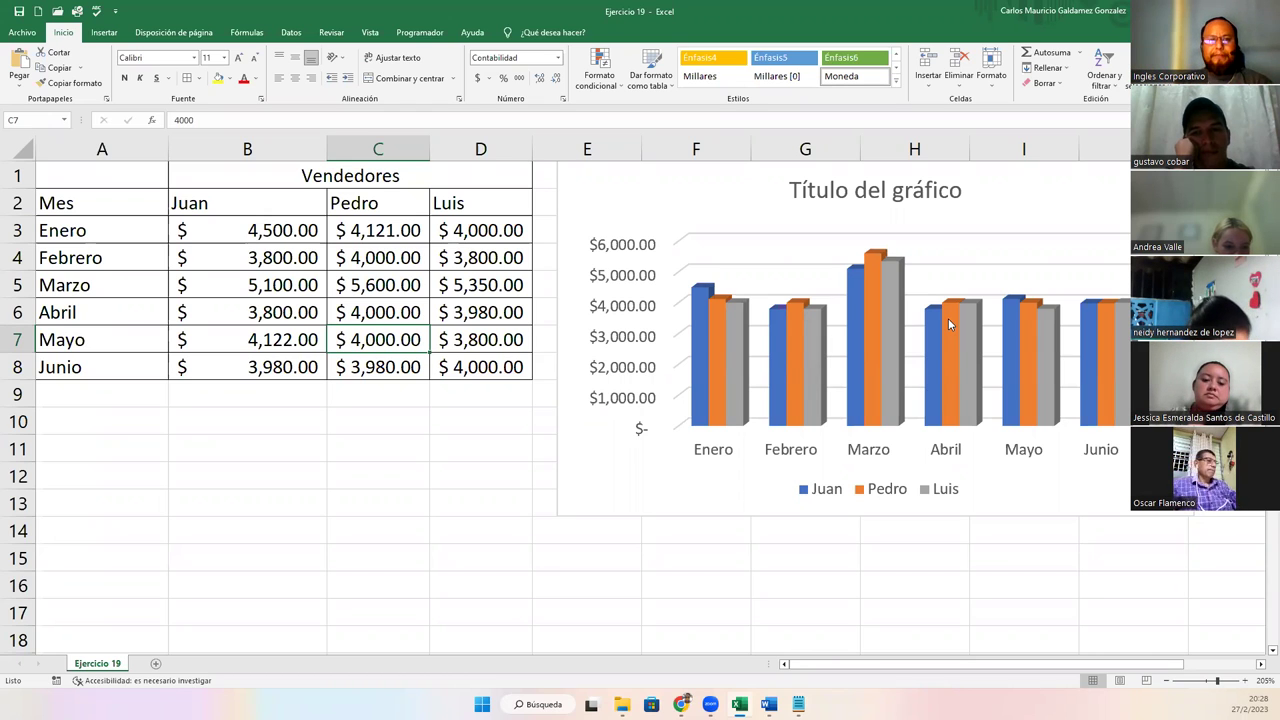
pyautogui.moveTo(116, 174); pyautogui.dragTo(421, 363)
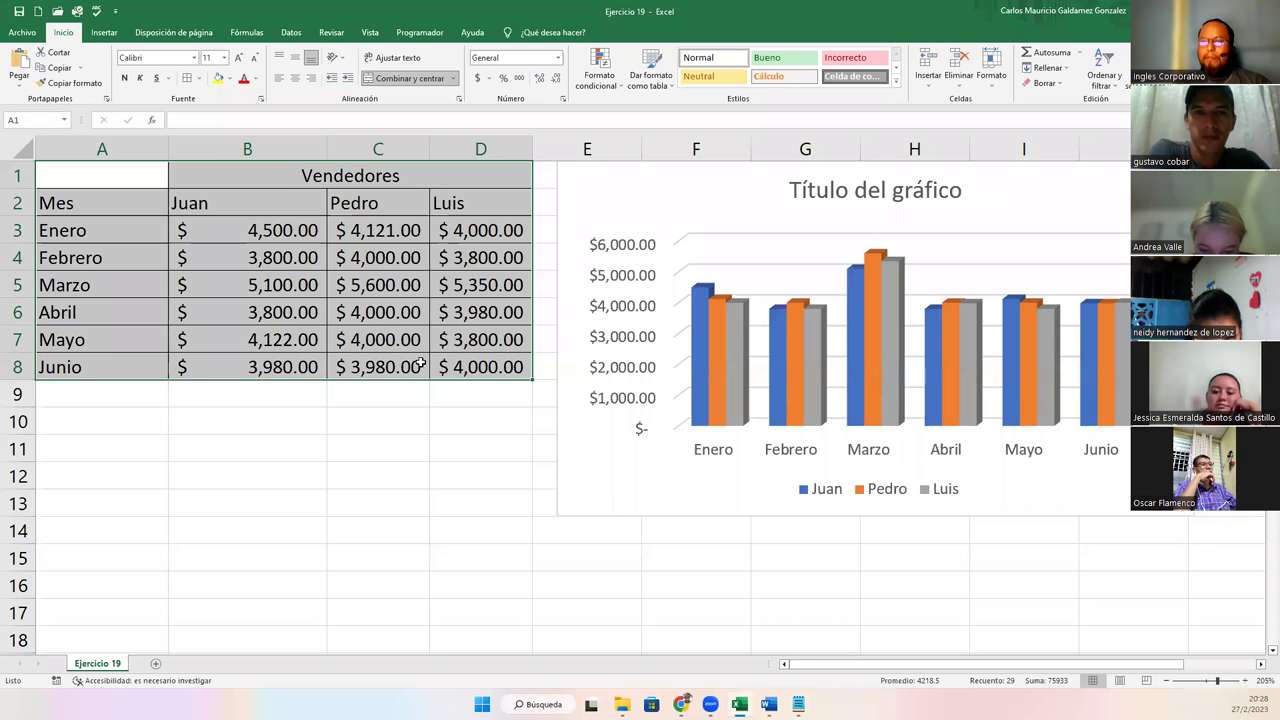
pyautogui.click(227, 410)
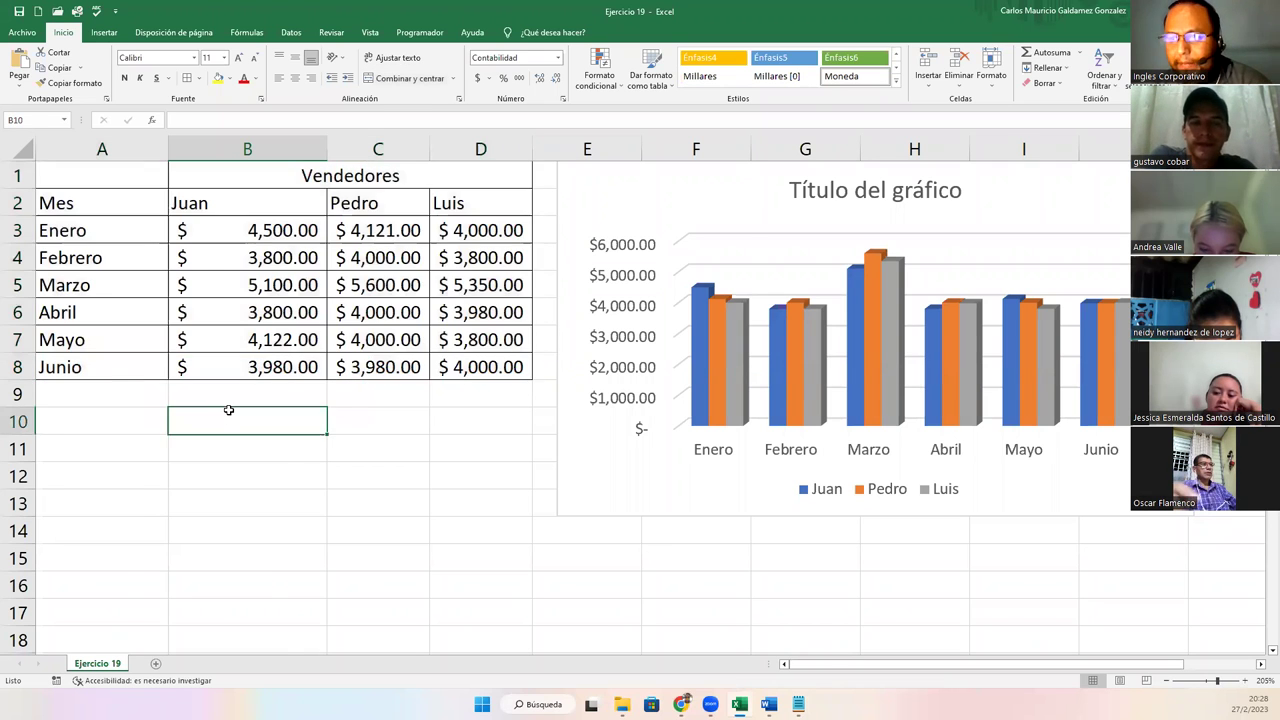
# - Capture a screen snip of the whole Departamento and Poblacion table
pyautogui.scroll(-5, 227, 410)
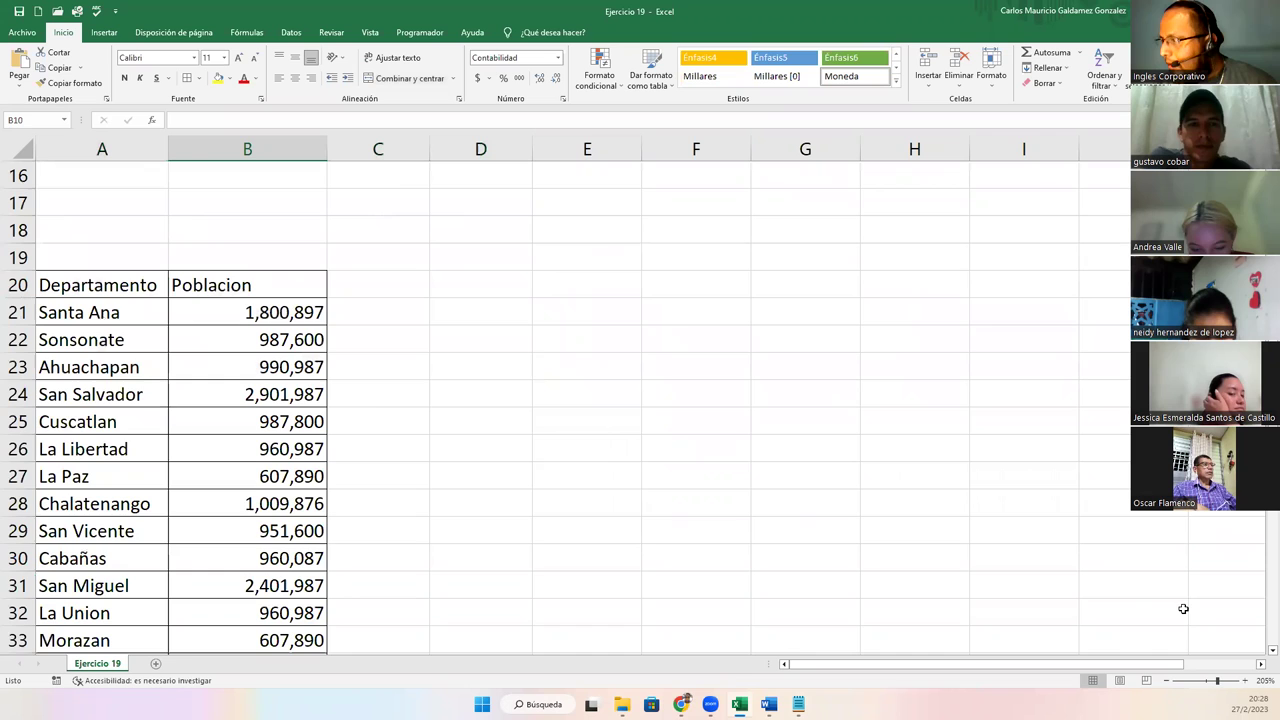
pyautogui.scroll(-1, 1261, 658)
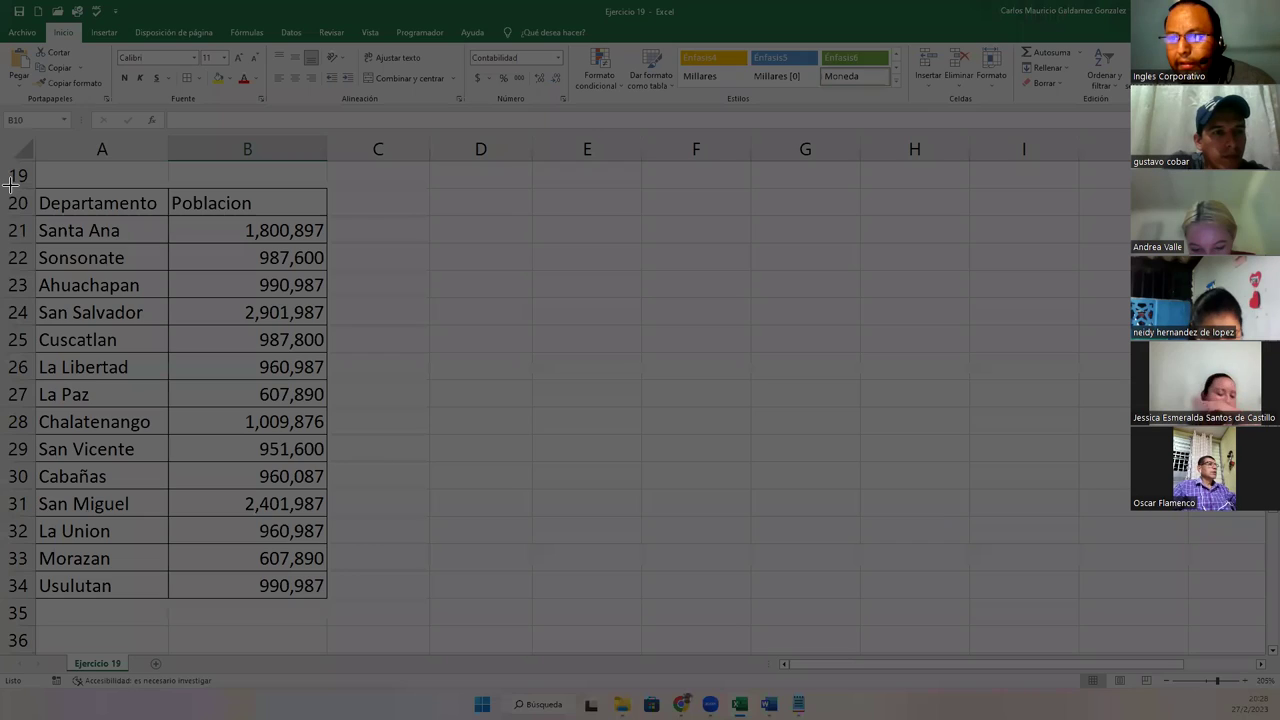
pyautogui.moveTo(6, 185); pyautogui.dragTo(342, 614)
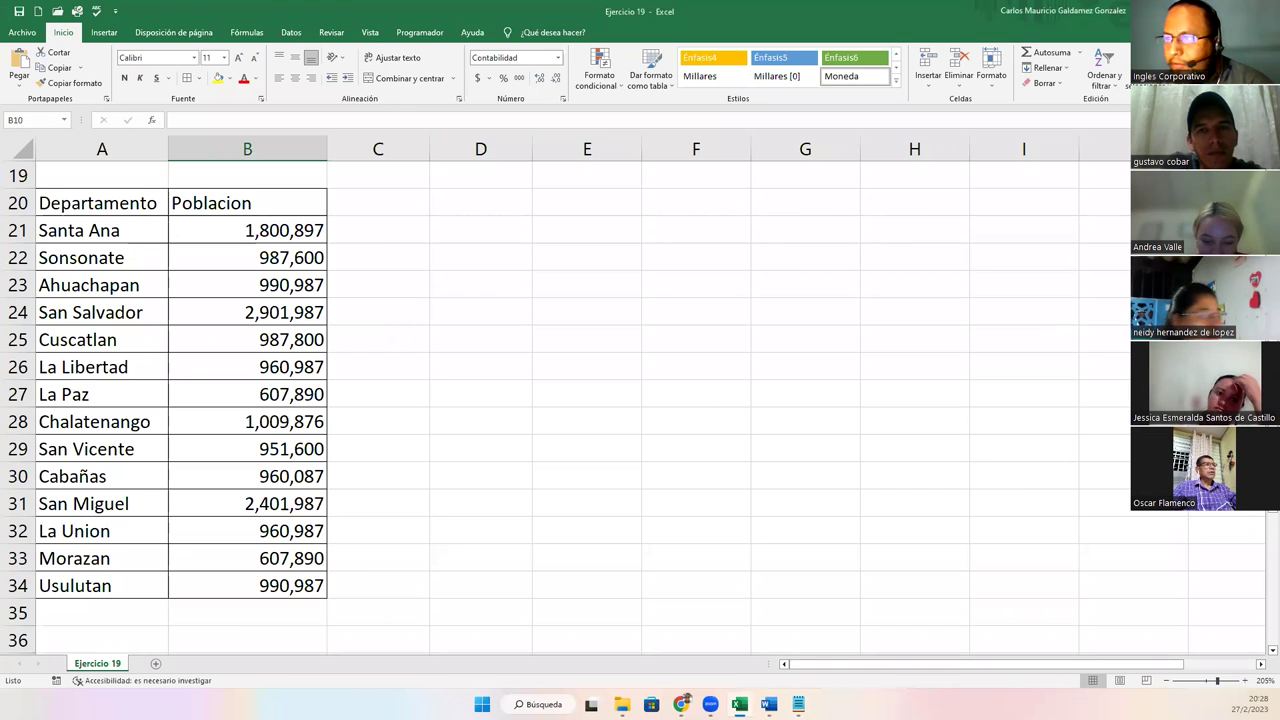
# - Delete seven empty rows between the sales table and the population table so the Departamento header sits in row 13
pyautogui.scroll(2, 640, 400)
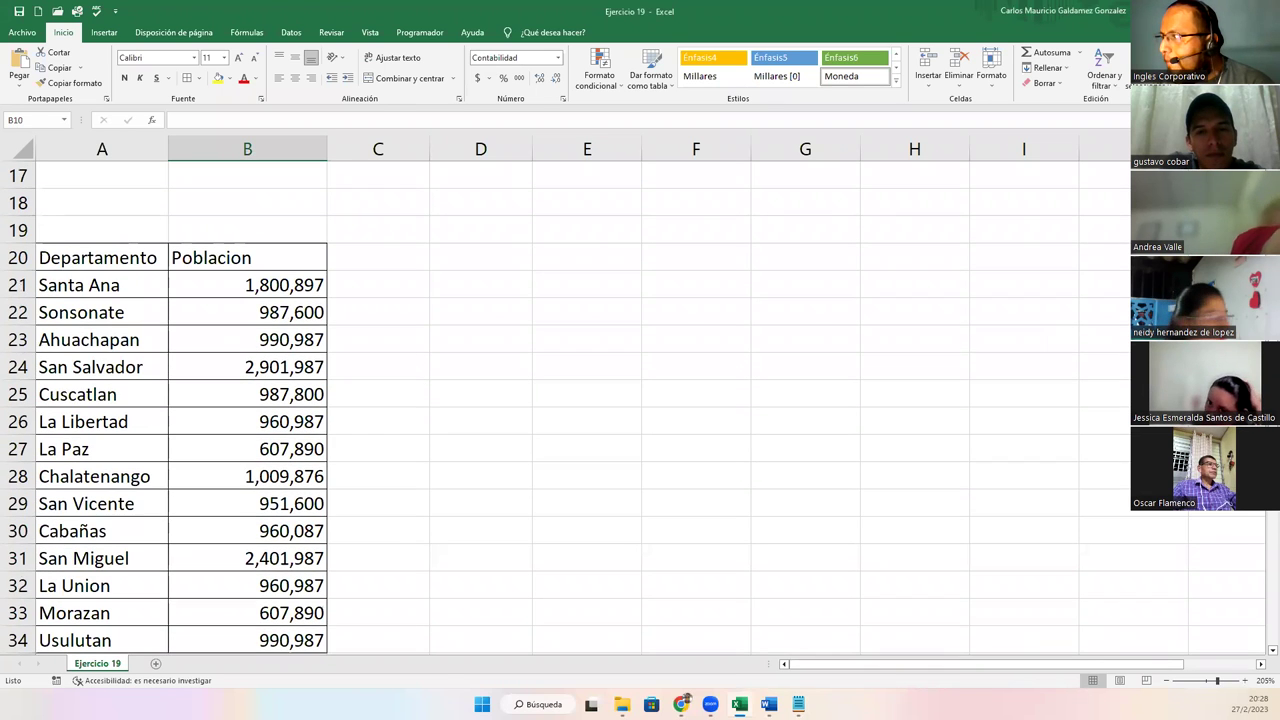
pyautogui.scroll(3, 640, 400)
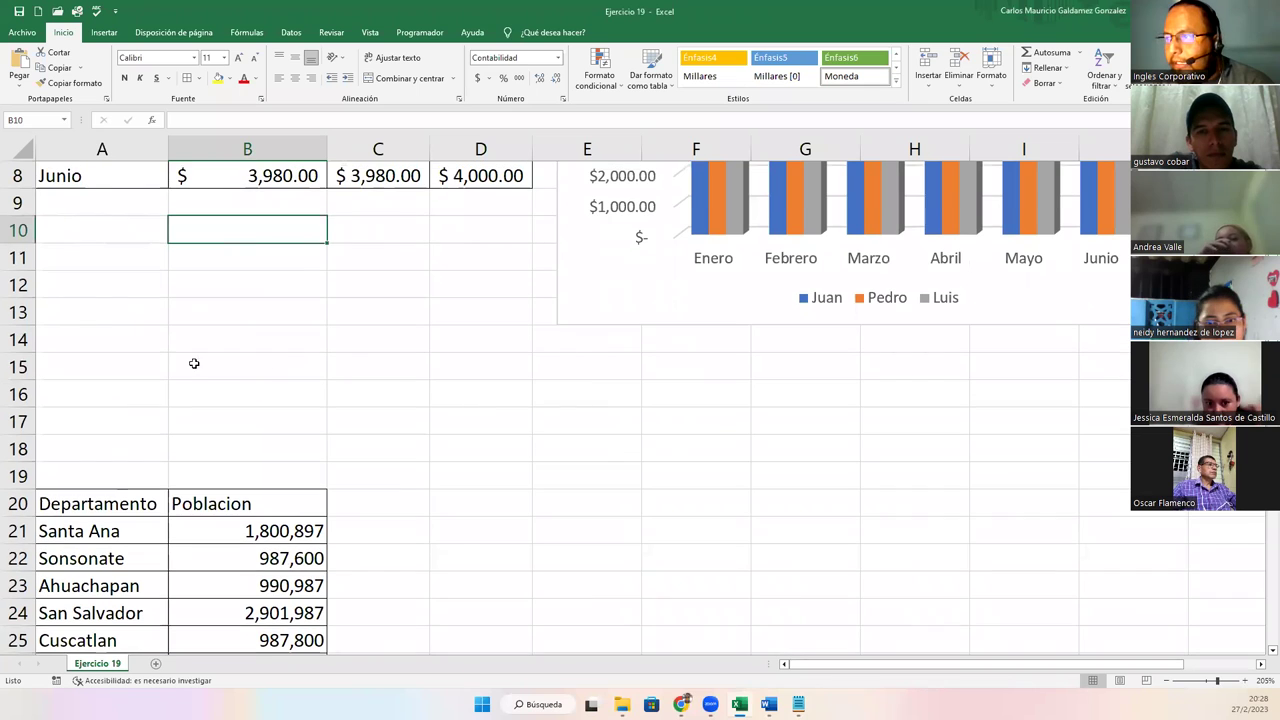
pyautogui.moveTo(12, 316); pyautogui.dragTo(15, 231)
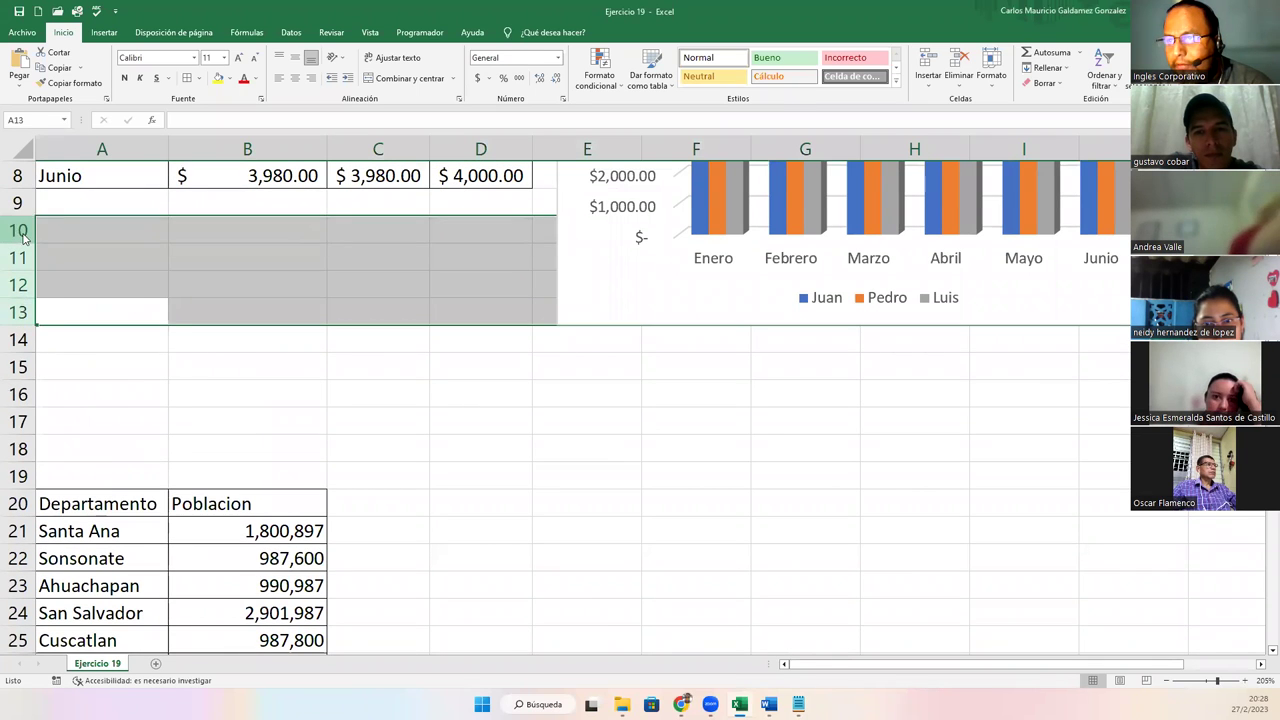
pyautogui.rightClick(20, 232)
pyautogui.click(61, 365)
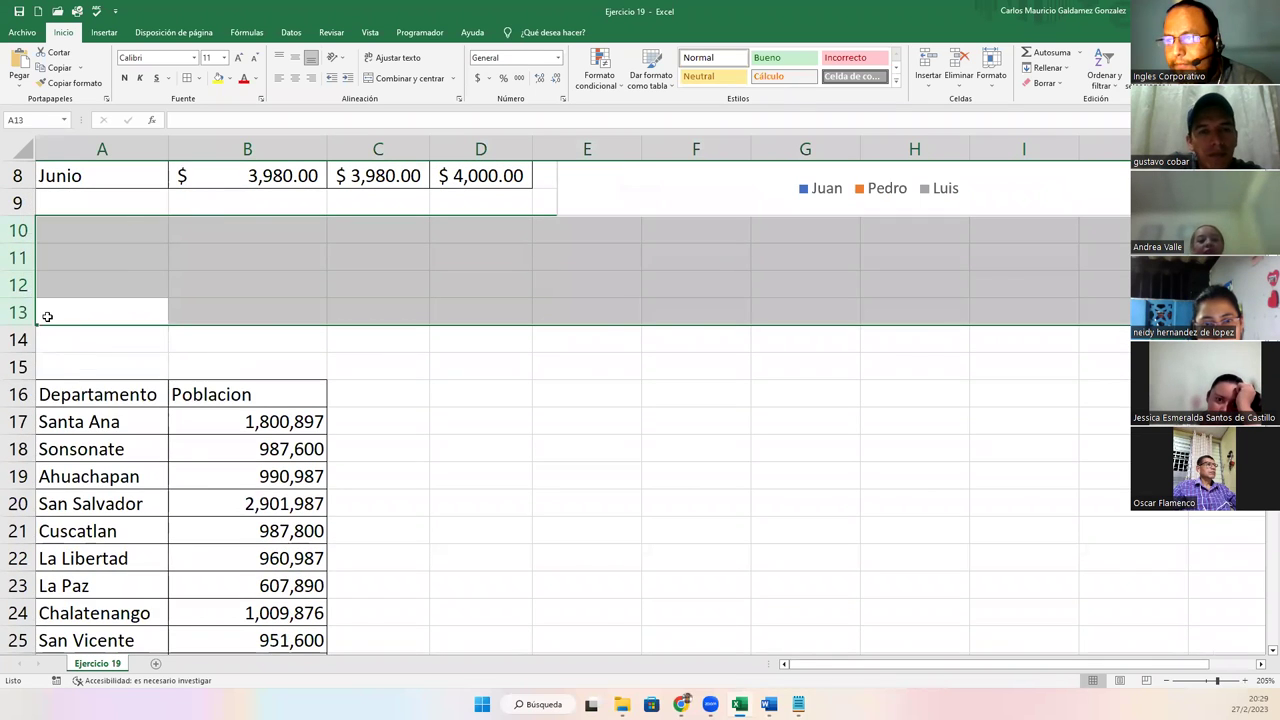
pyautogui.moveTo(20, 312); pyautogui.dragTo(23, 366)
pyautogui.rightClick(23, 366)
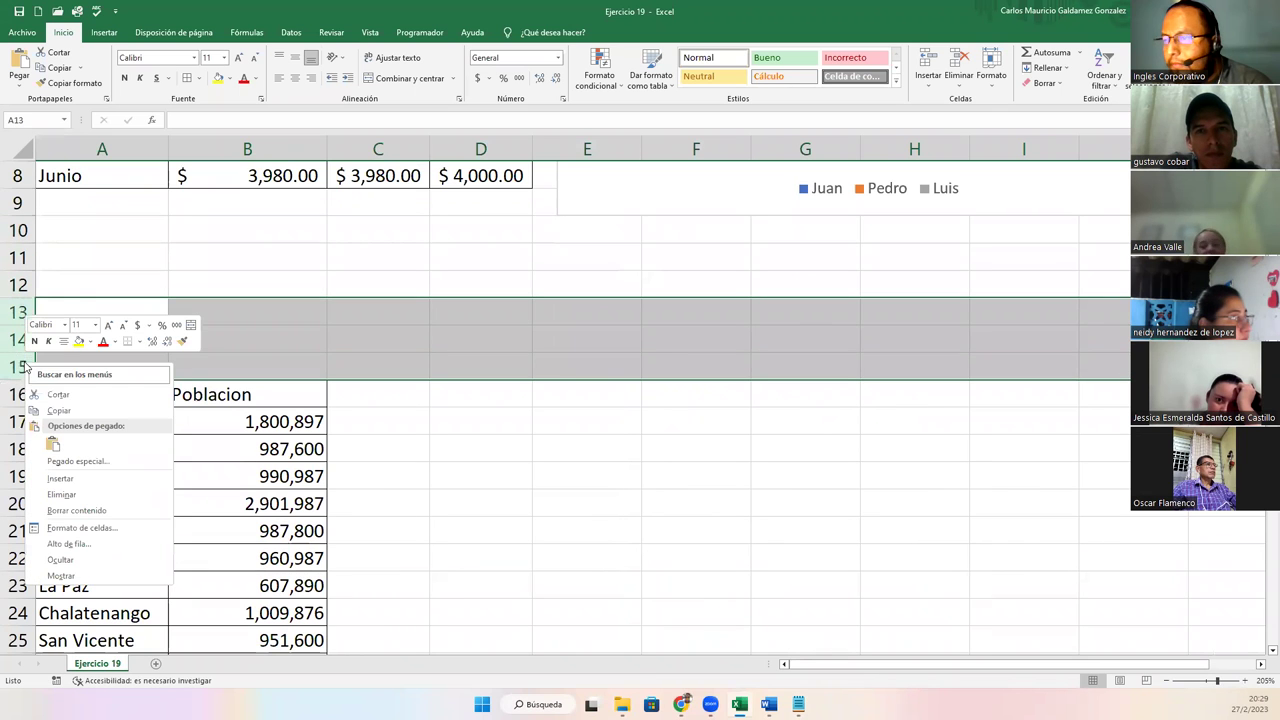
pyautogui.click(61, 494)
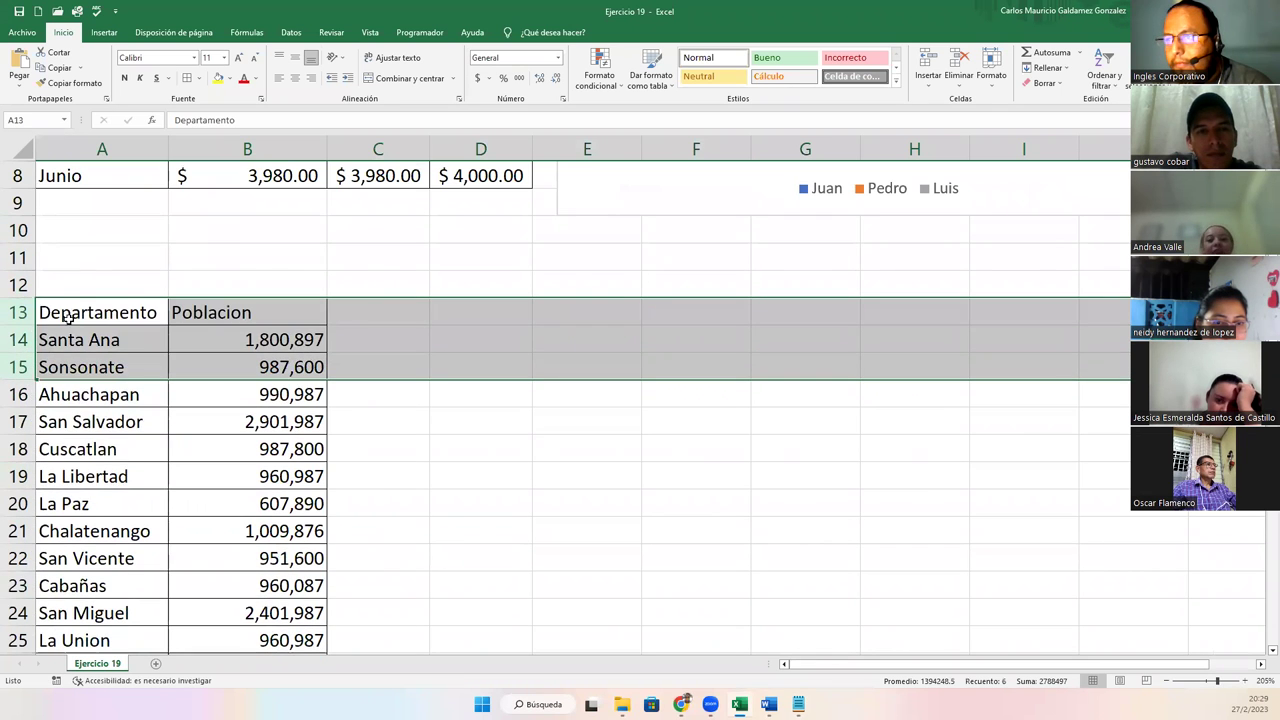
# - Stretch the 3D column chart's lower edge down to the end of row 12 and deselect the chart
pyautogui.scroll(3, 535, 344)
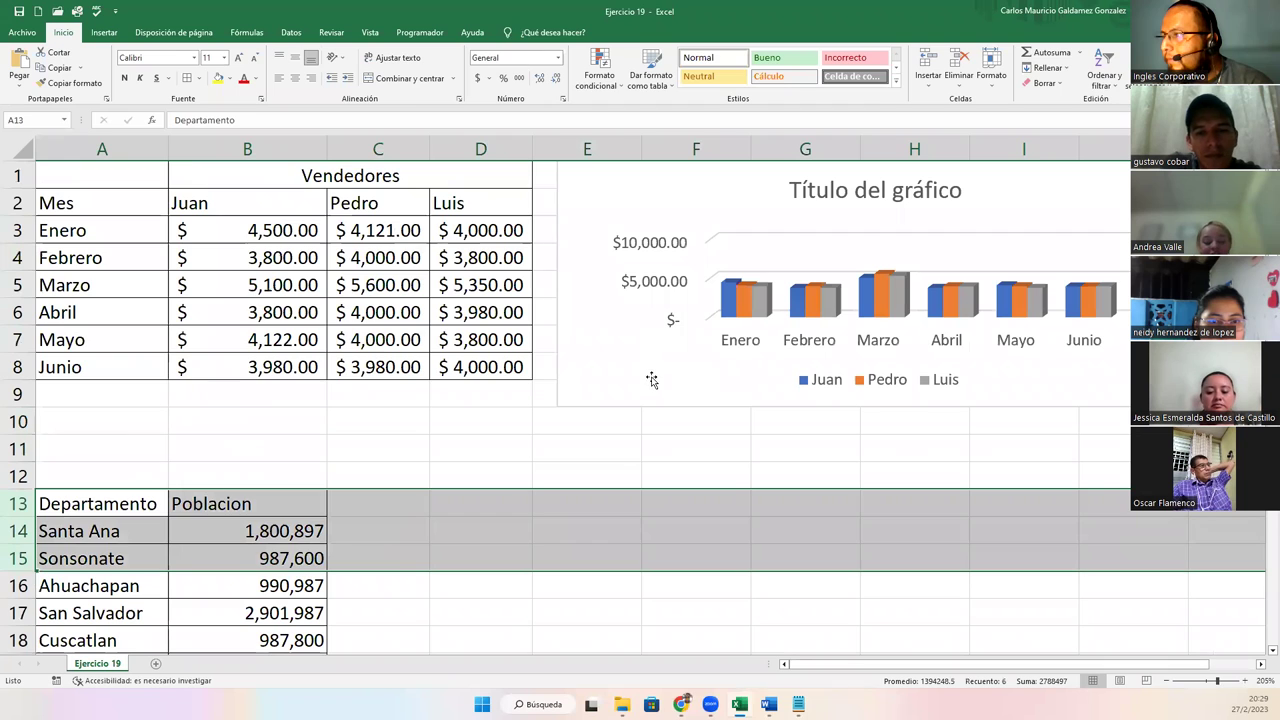
pyautogui.click(807, 409)
pyautogui.moveTo(875, 406); pyautogui.dragTo(514, 490)
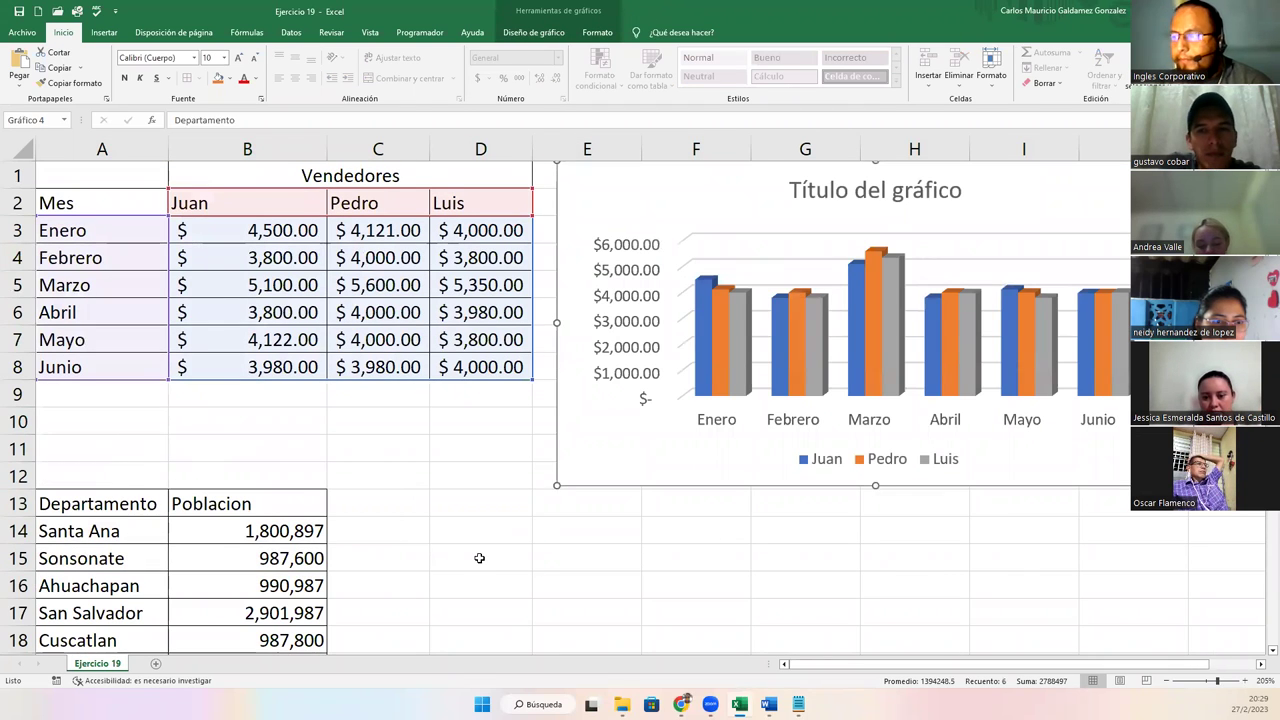
pyautogui.click(479, 558)
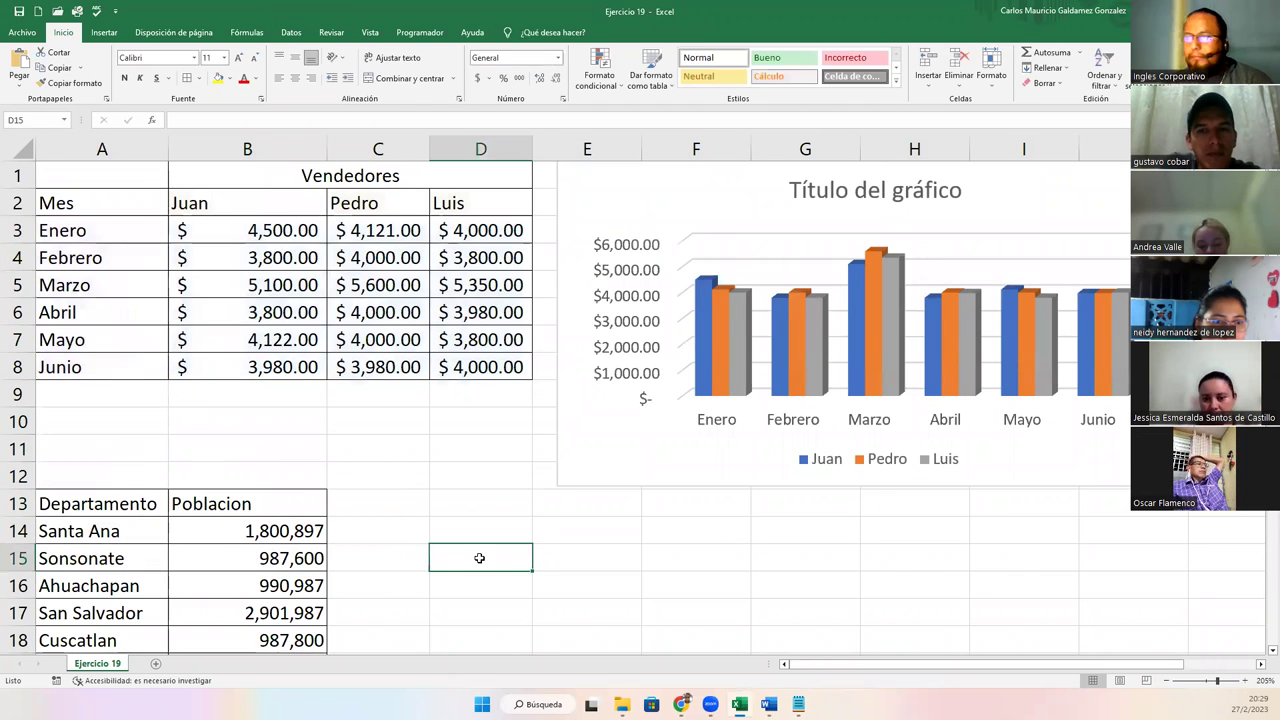
# - Make the Departamento and Poblacion headers in A13:B13 bold and centered
pyautogui.click(1262, 651)
pyautogui.moveTo(1262, 651); pyautogui.dragTo(1262, 651)
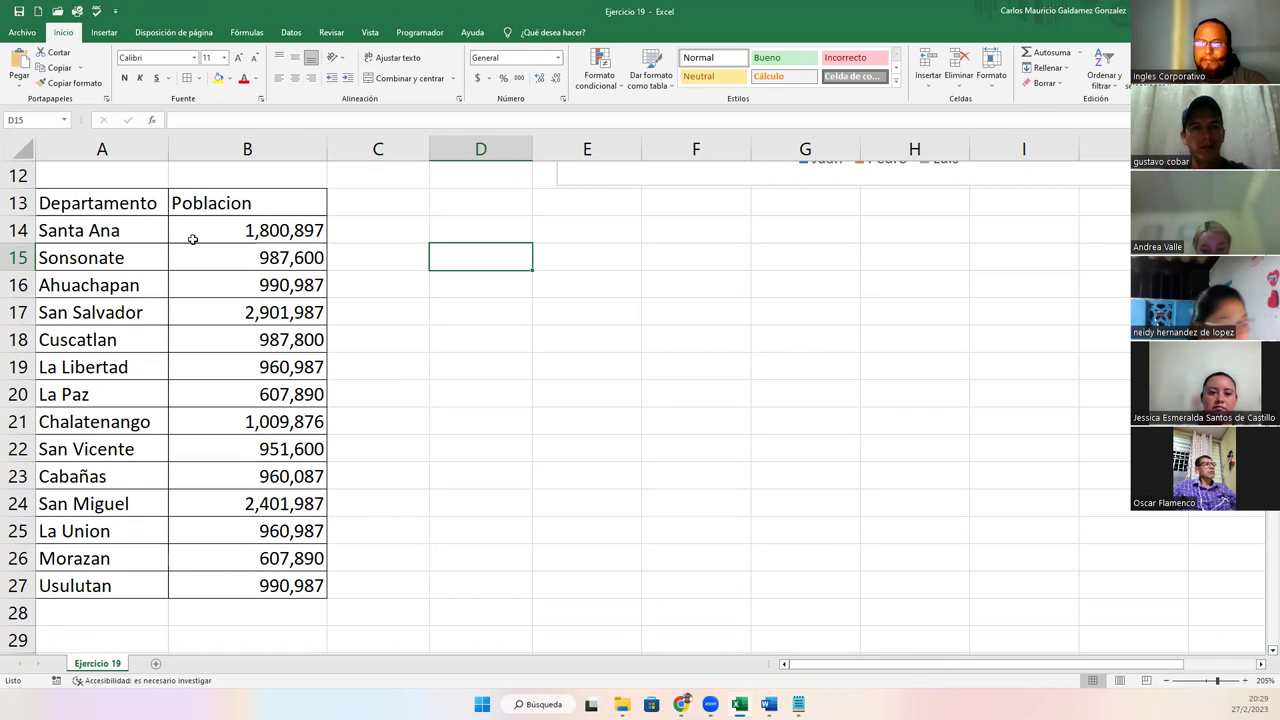
pyautogui.moveTo(105, 205); pyautogui.dragTo(211, 197)
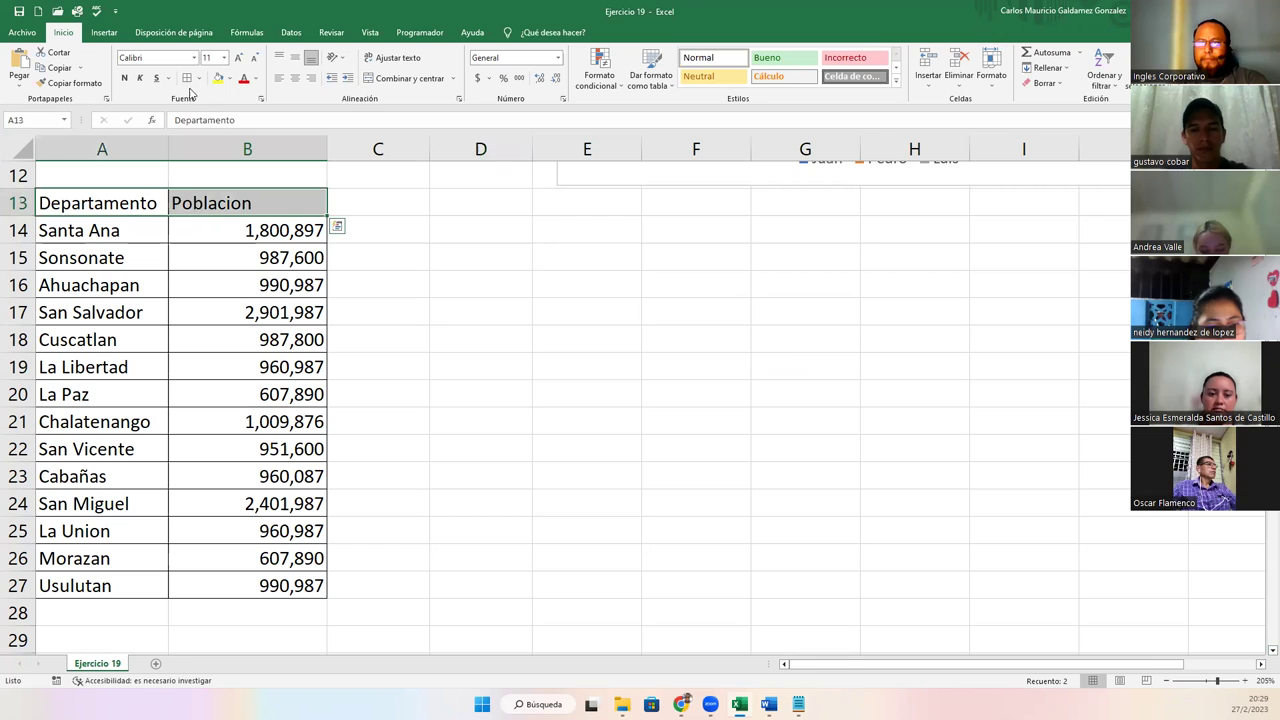
pyautogui.click(124, 77)
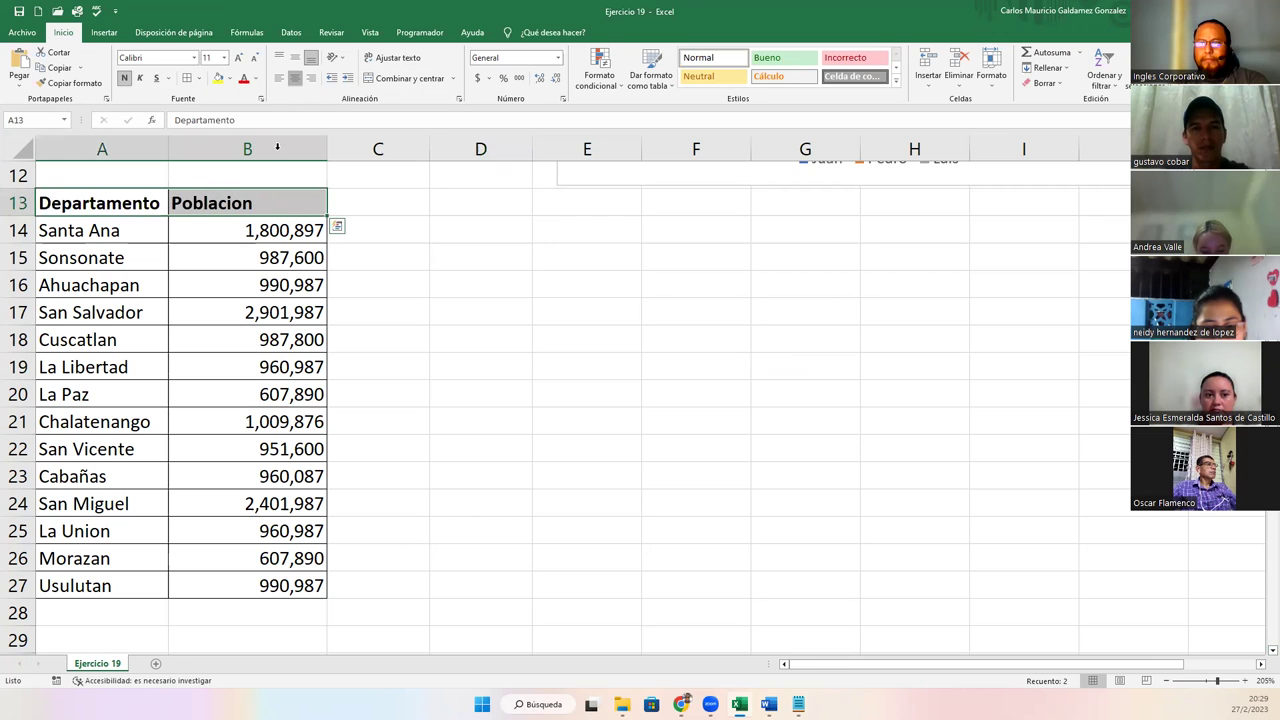
pyautogui.click(295, 77)
pyautogui.click(242, 264)
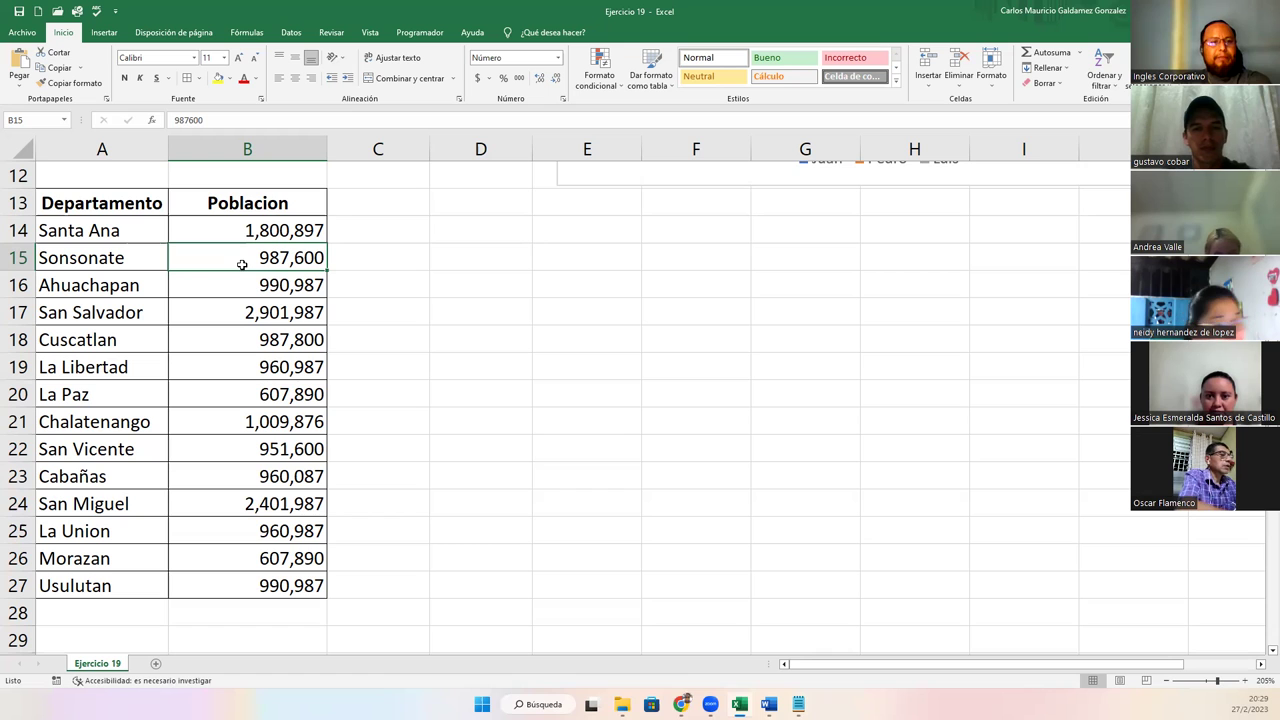
# - Nudge the 3D column chart slightly closer to the sales table
pyautogui.scroll(4, 569, 445)
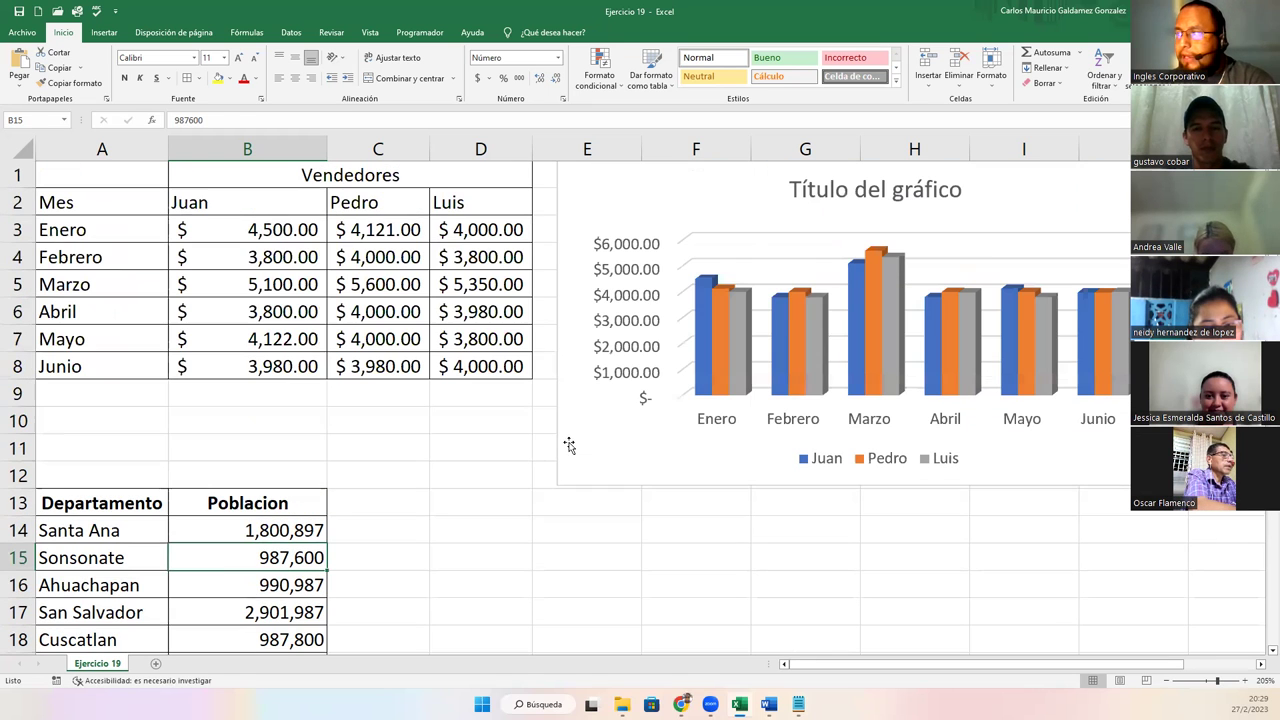
pyautogui.moveTo(628, 211)
pyautogui.mouseDown()
pyautogui.moveTo(626, 253)
pyautogui.moveTo(622, 210)
pyautogui.mouseUp()
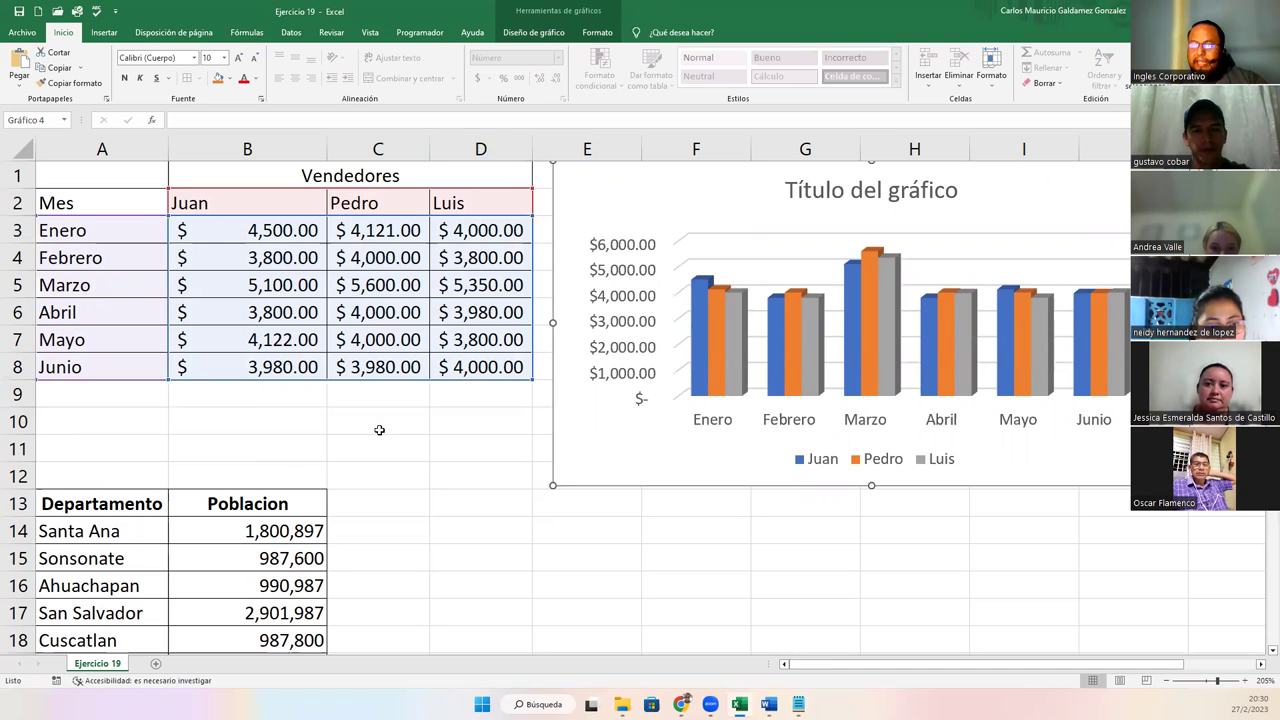
# - Insert a 3D pie chart of population by department from A13:B27 and move it clear of the table
pyautogui.scroll(-5, 379, 430)
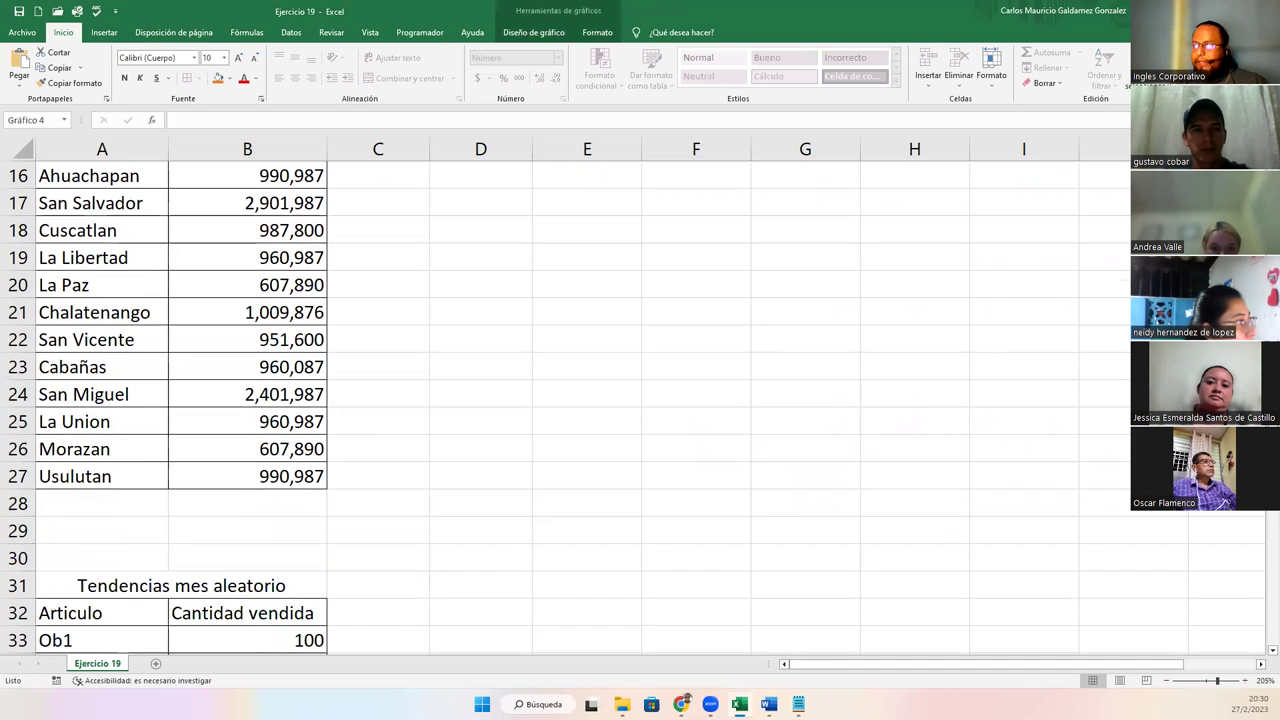
pyautogui.scroll(2, 379, 430)
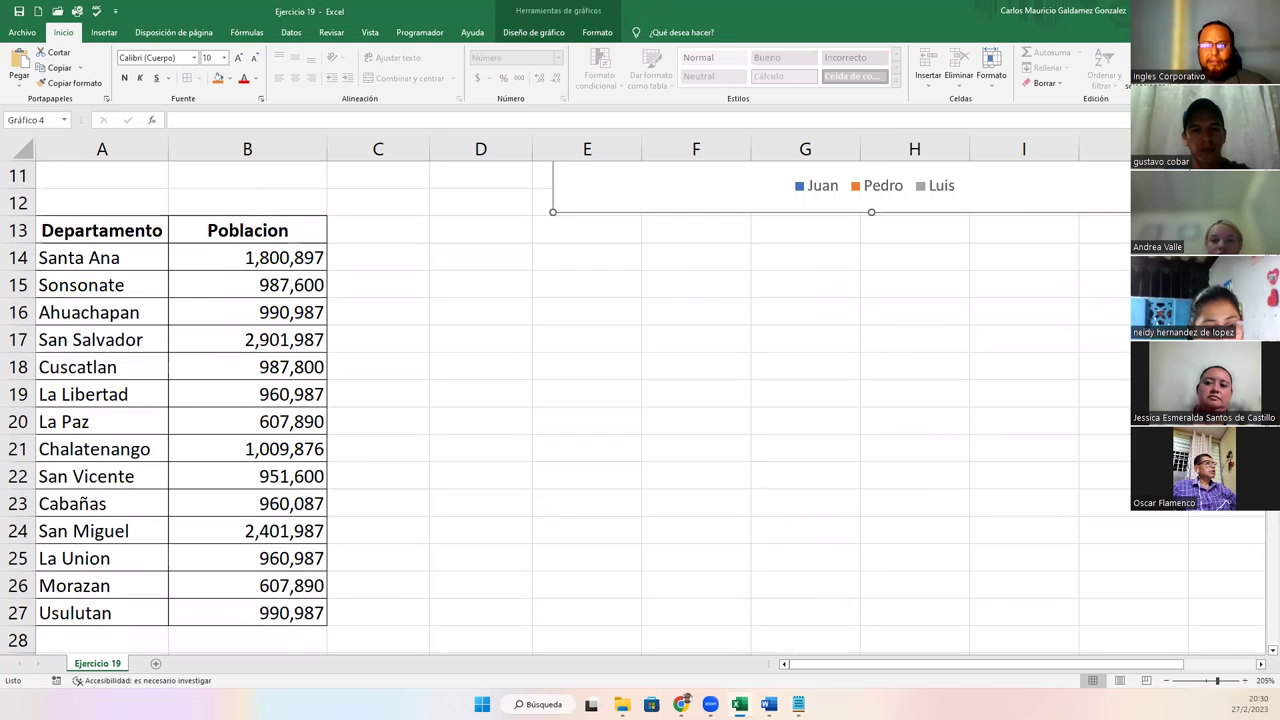
pyautogui.click(198, 284)
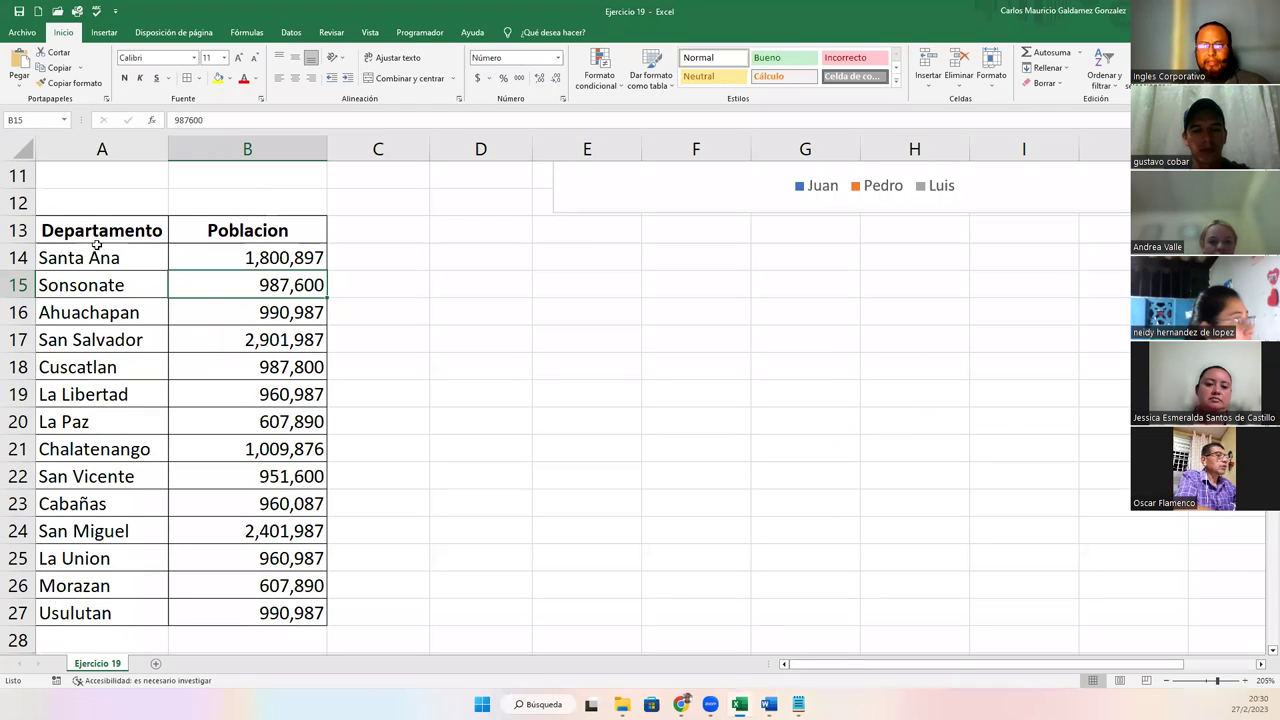
pyautogui.moveTo(100, 236); pyautogui.dragTo(268, 610)
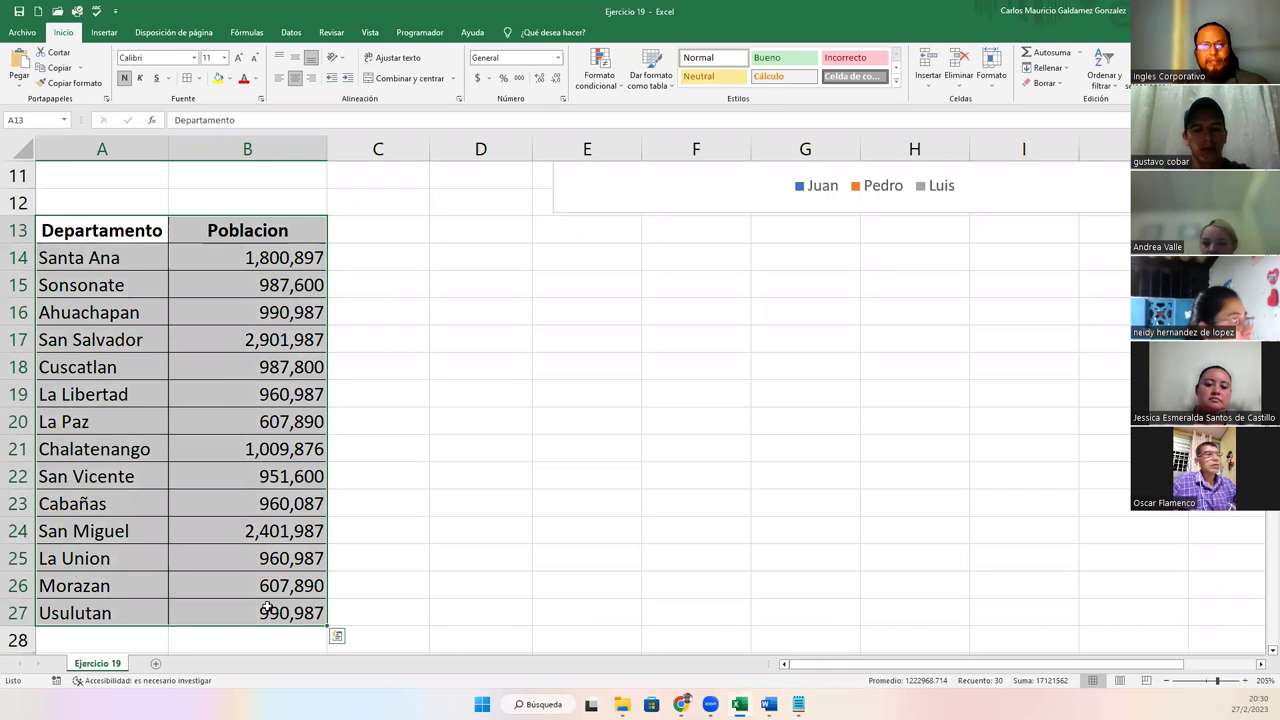
pyautogui.click(118, 33)
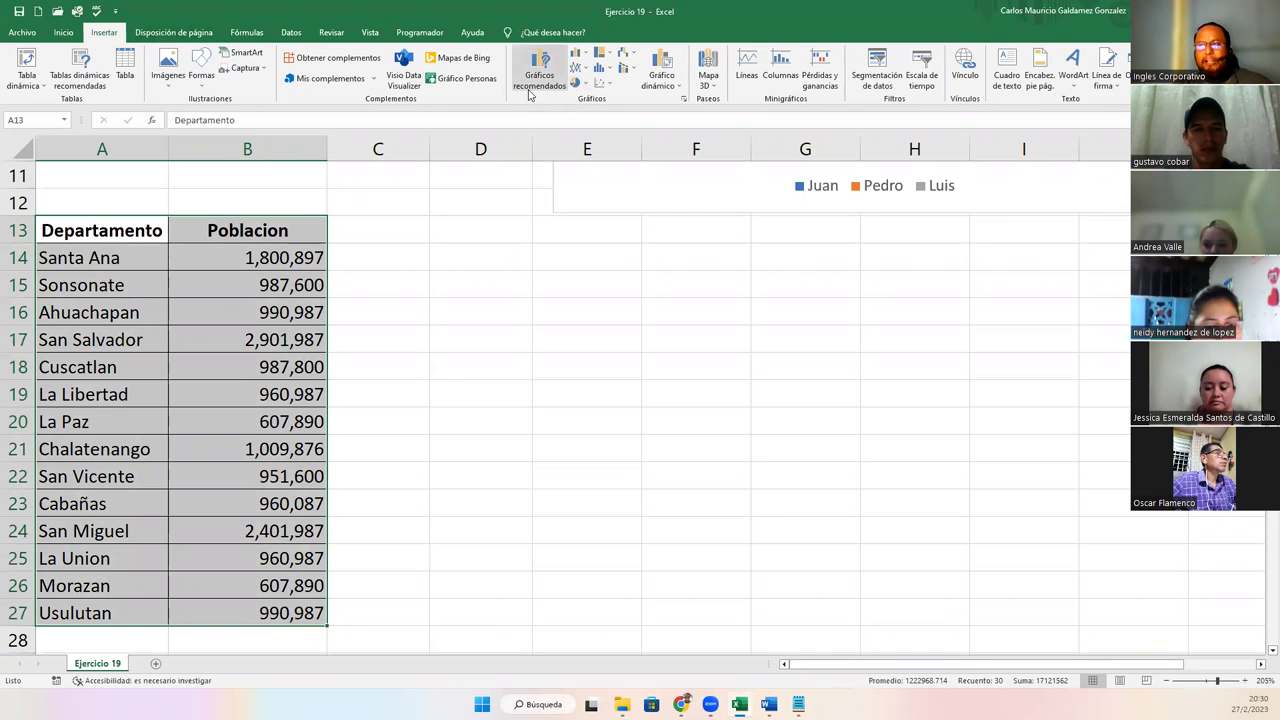
pyautogui.click(585, 86)
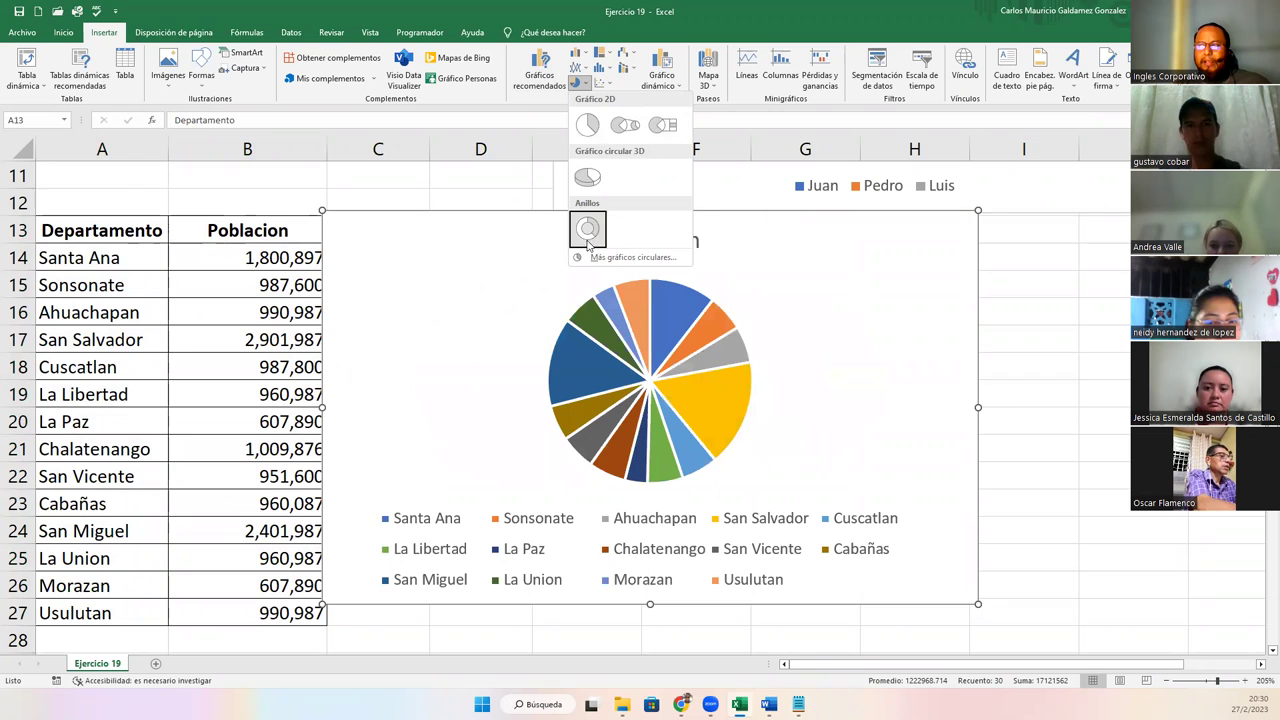
pyautogui.click(590, 183)
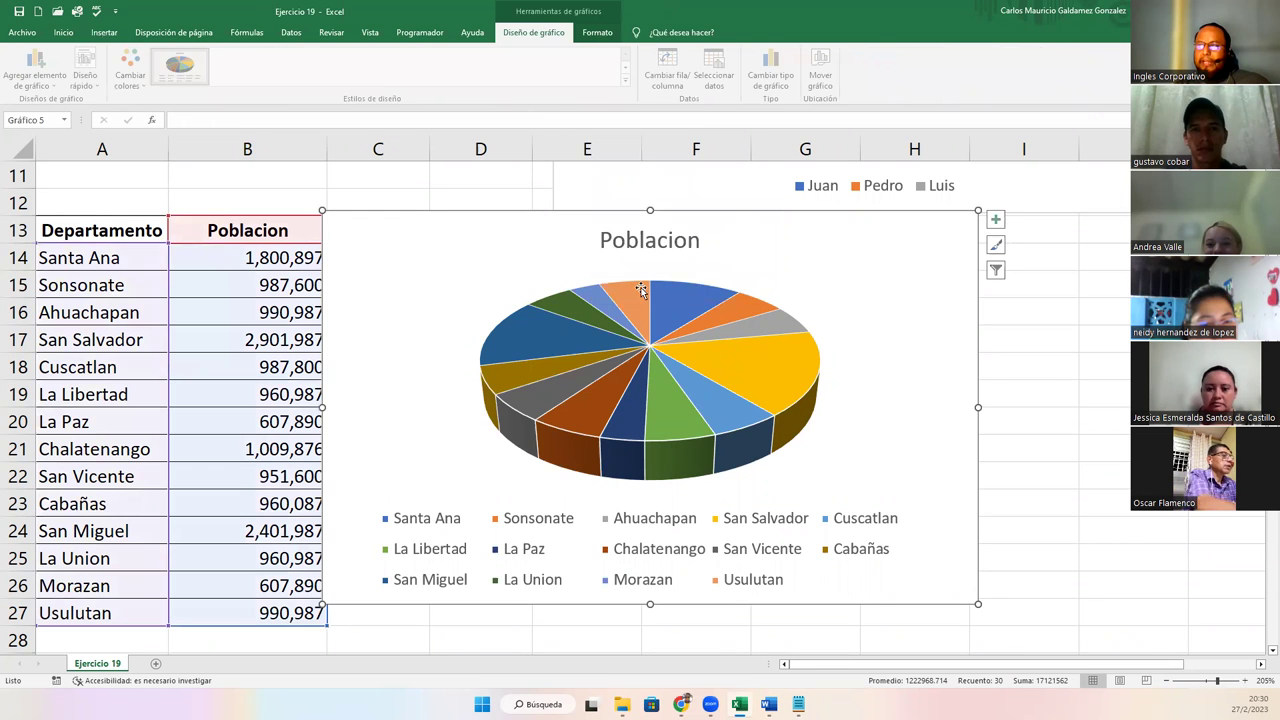
pyautogui.moveTo(811, 285); pyautogui.dragTo(802, 256)
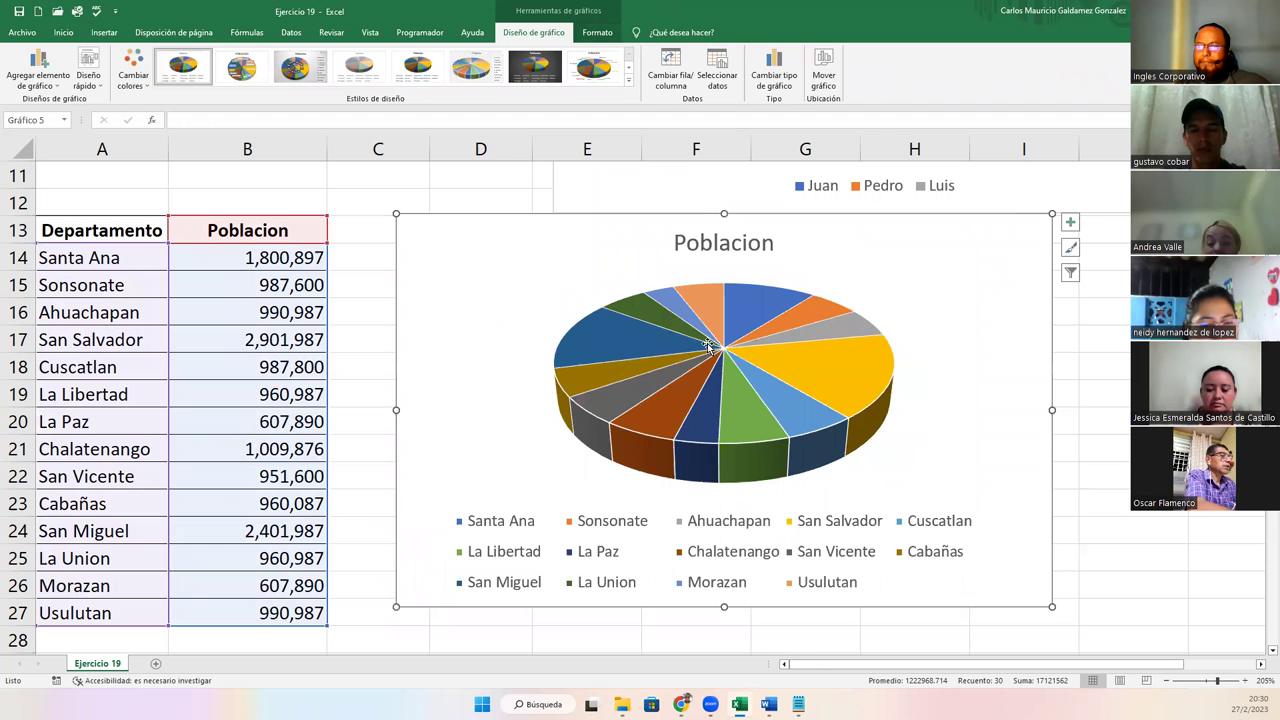
pyautogui.click(466, 494)
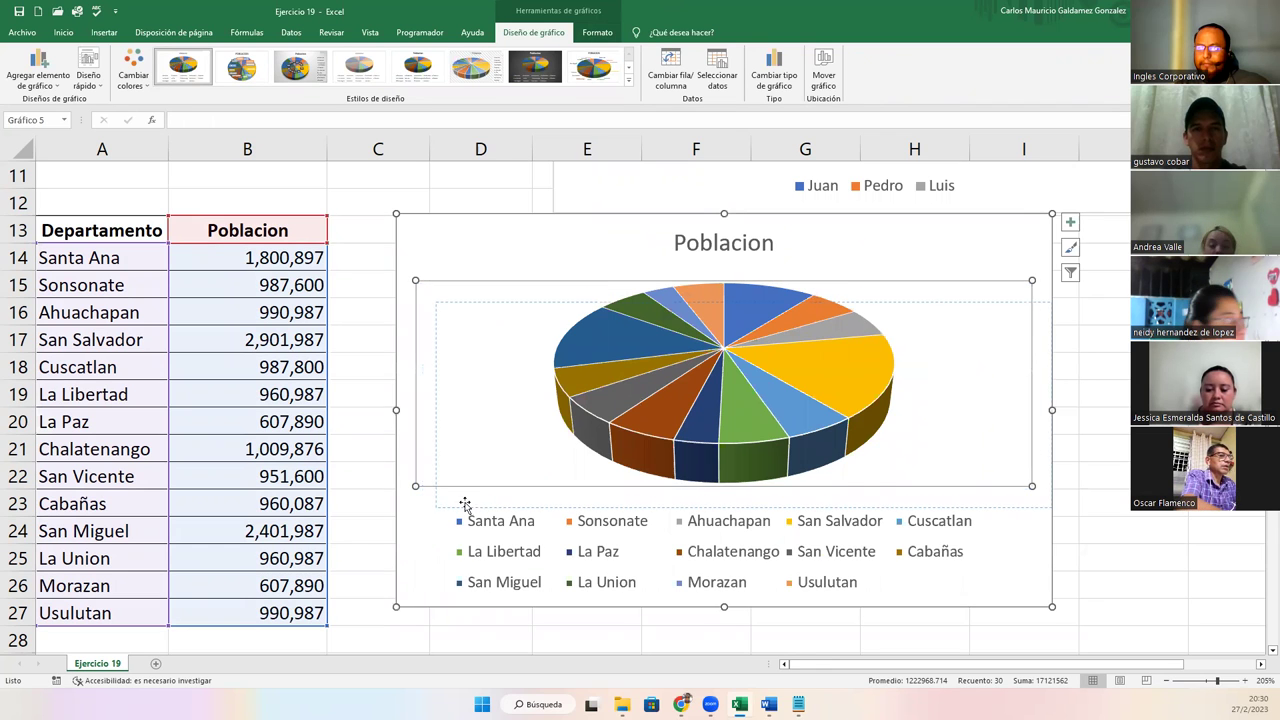
pyautogui.moveTo(463, 497); pyautogui.dragTo(438, 494)
pyautogui.hotkey('ctrl', 'z')
# - Shift the population pie chart farther from its table so it starts at column D, and deselect it
pyautogui.moveTo(503, 240); pyautogui.dragTo(537, 240)
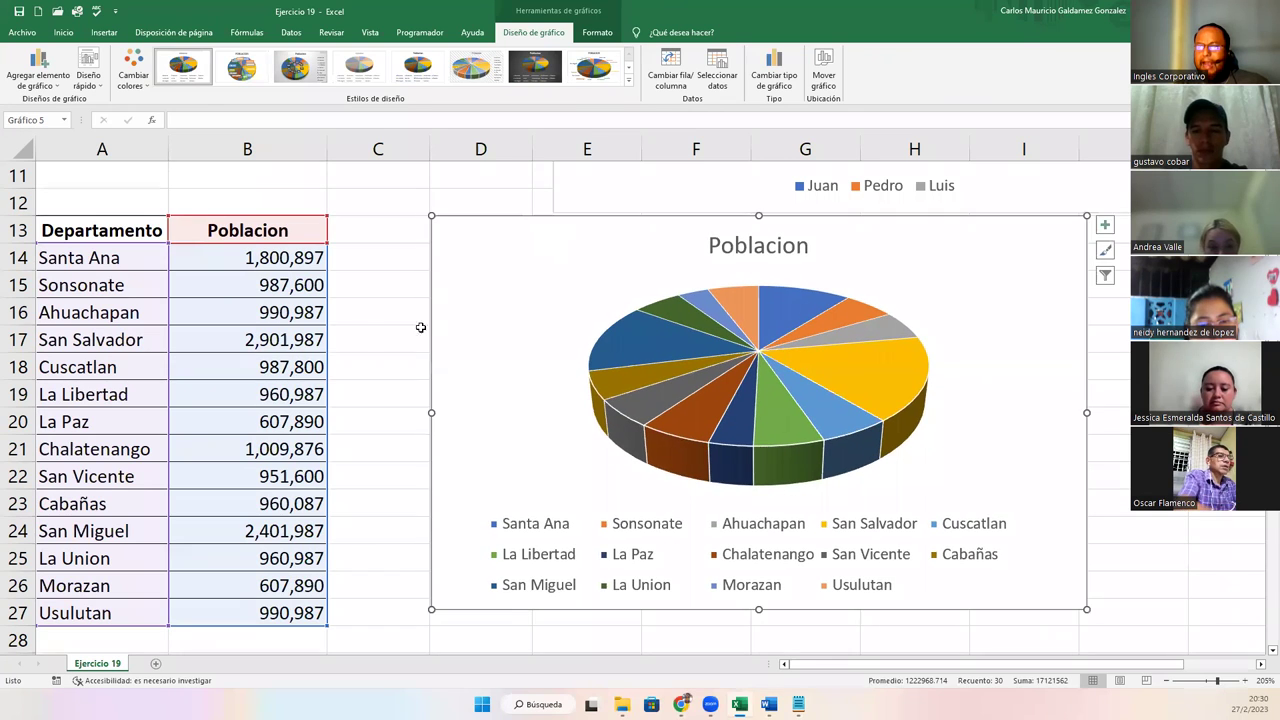
pyautogui.click(368, 340)
pyautogui.click(396, 268)
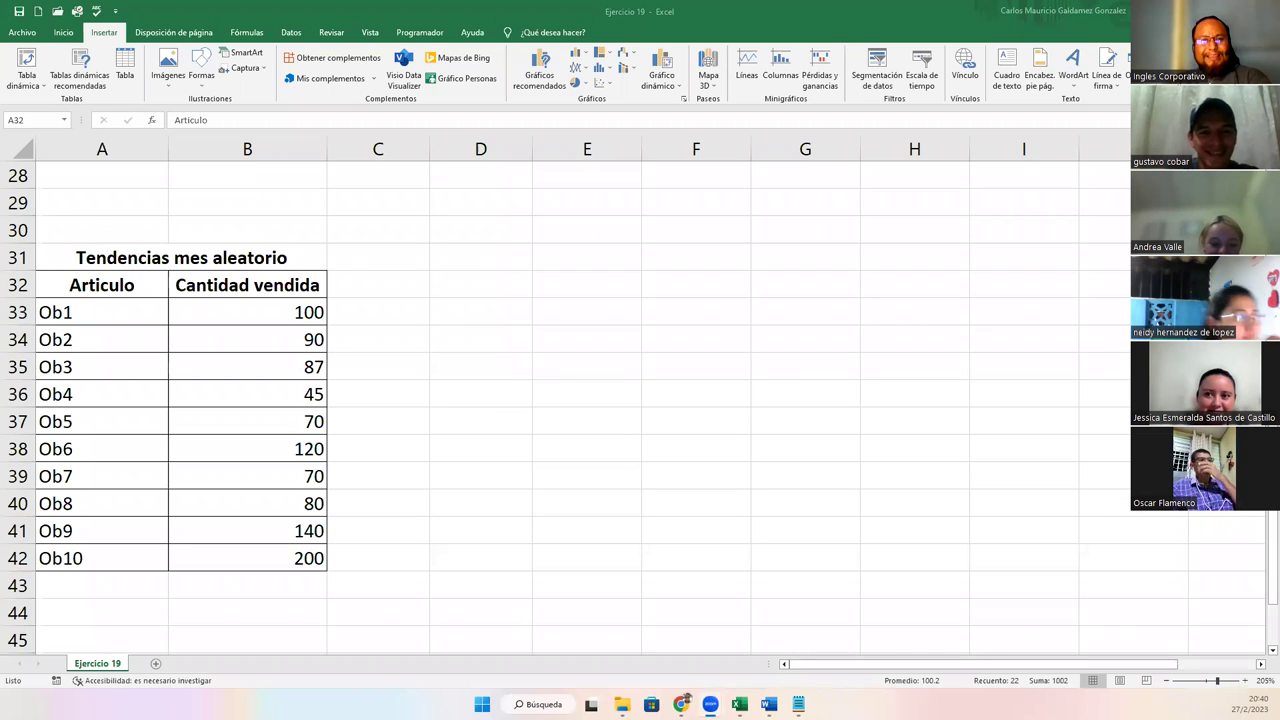
# - Insert a 2D line chart with markers from the article quantities in A32:B42 and move it beside the table
pyautogui.hotkey('ctrl', 'shift', 'End')
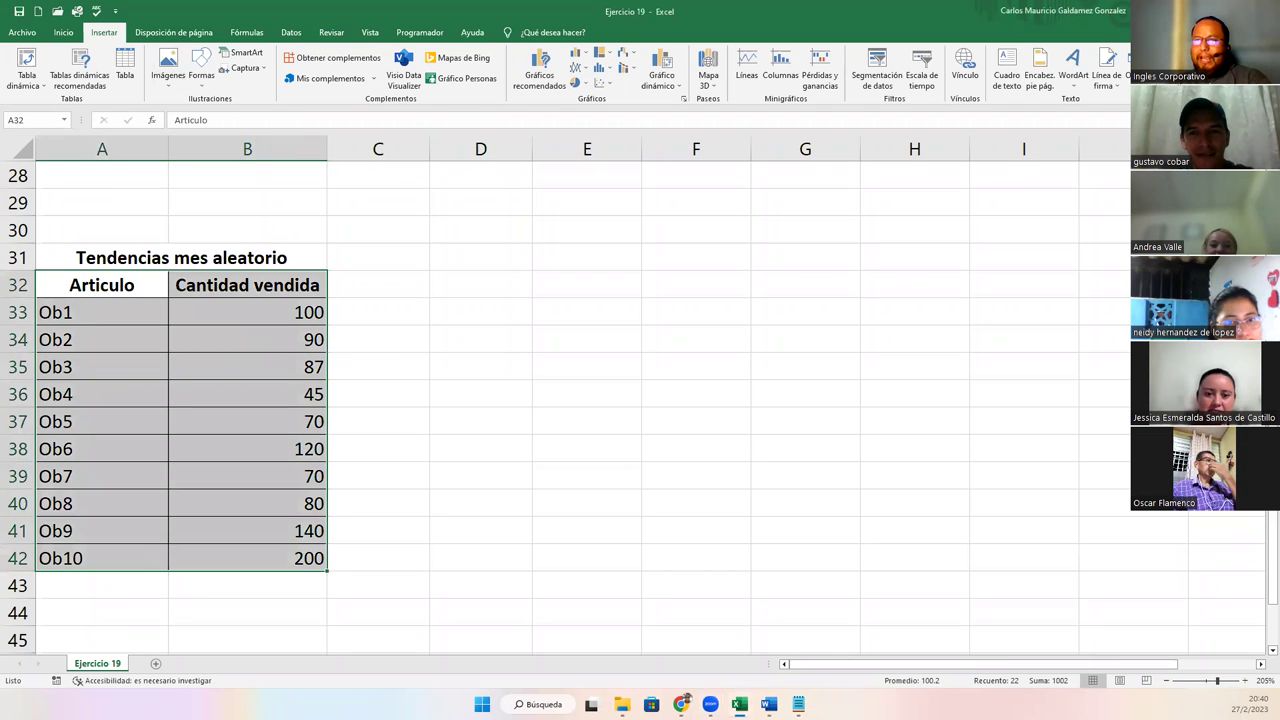
pyautogui.click(578, 67)
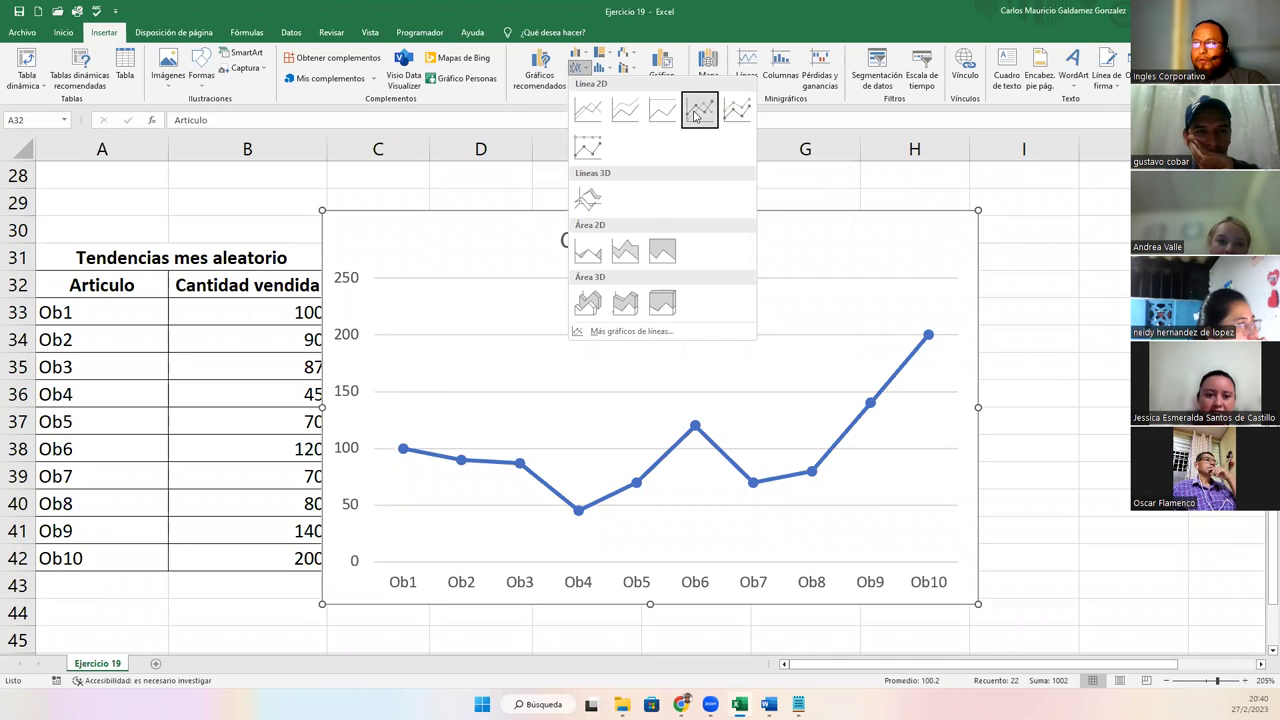
pyautogui.click(694, 112)
pyautogui.moveTo(520, 245)
pyautogui.mouseDown()
pyautogui.moveTo(586, 223)
pyautogui.moveTo(531, 223)
pyautogui.mouseUp()
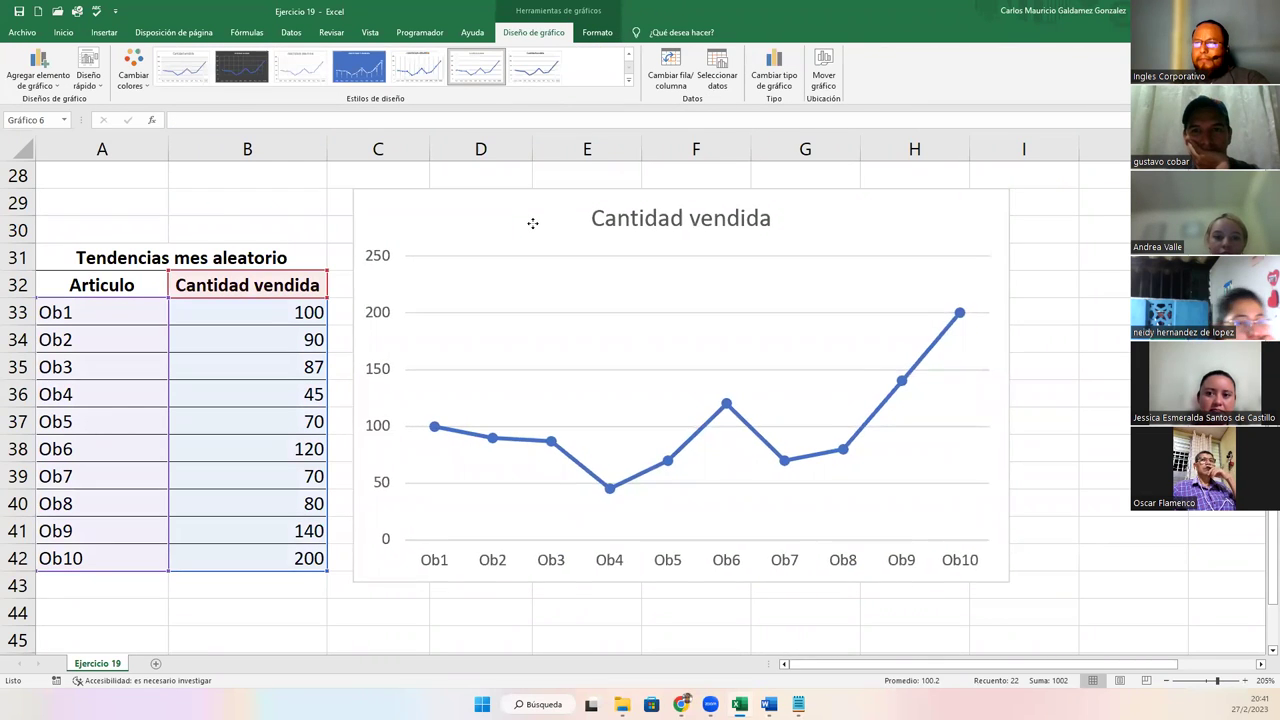